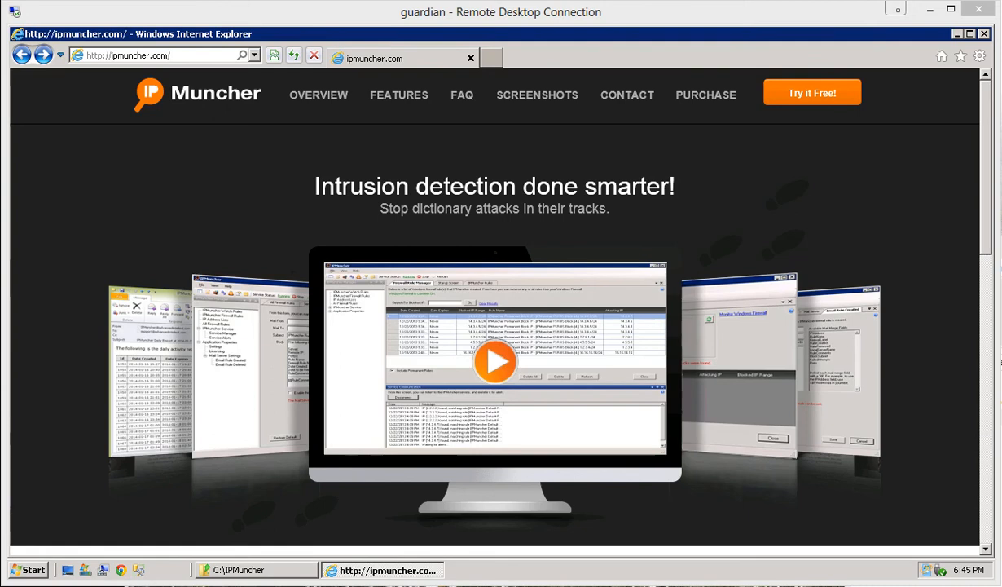
Download the IPMuncher evaluation archive as IPMuncher.zip into C:\IPMuncher and close the browser
left_click(814, 97)
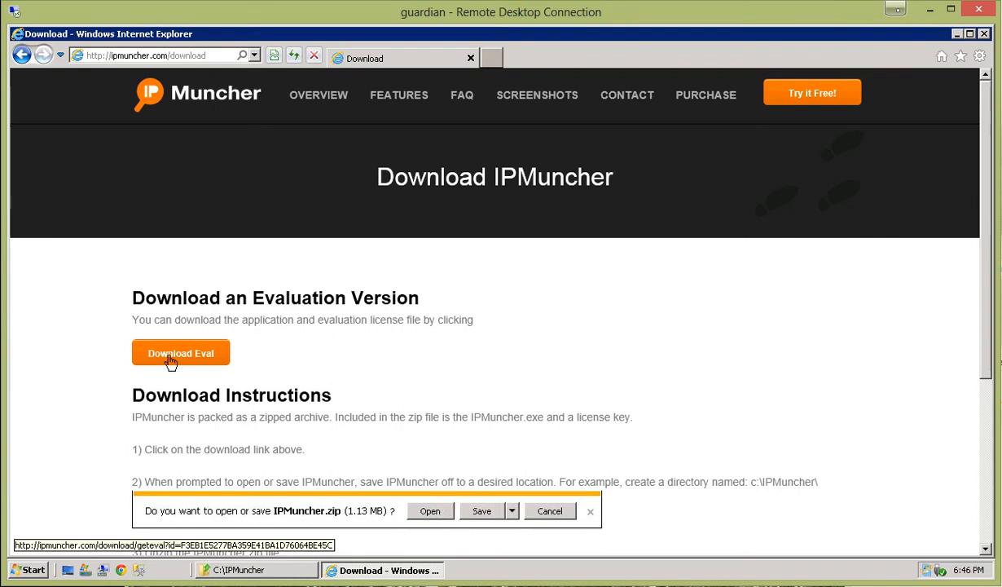
left_click(170, 360)
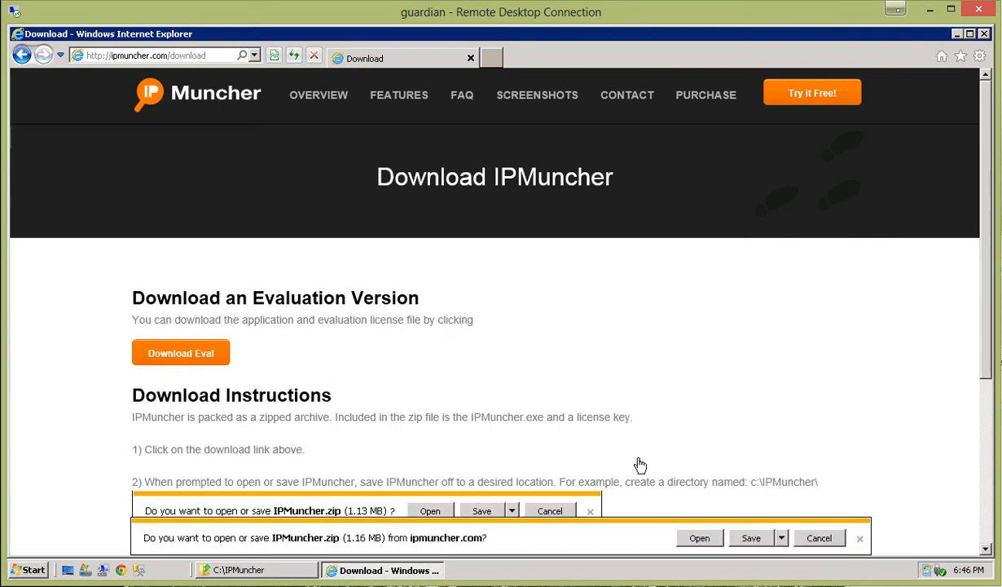
left_click(780, 539)
left_click(819, 525)
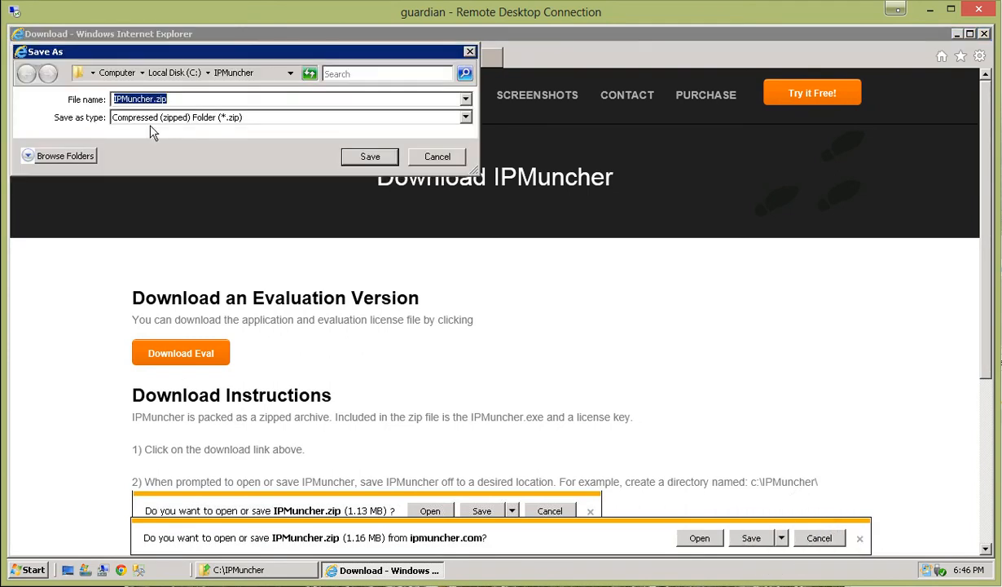
left_click(355, 155)
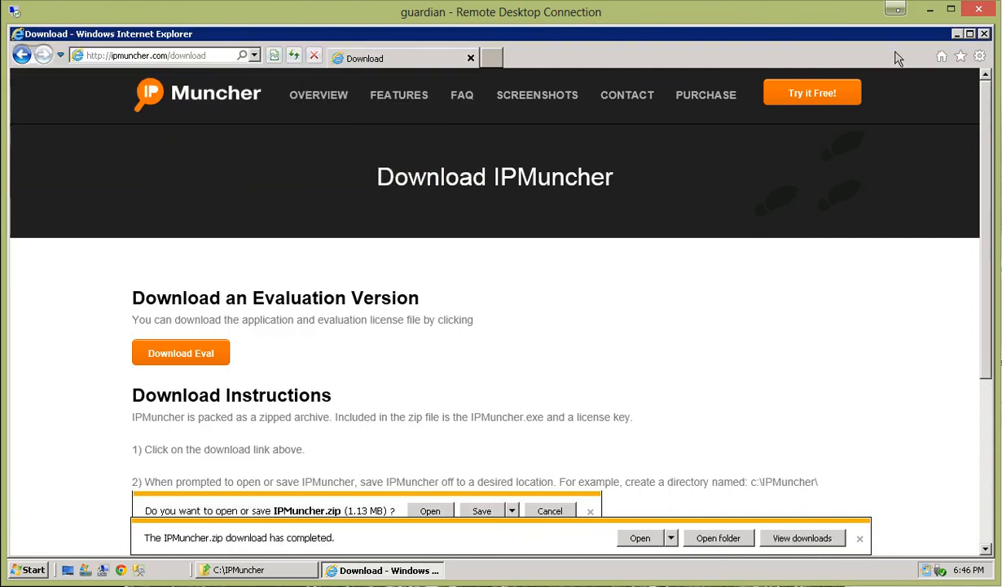
left_click(984, 35)
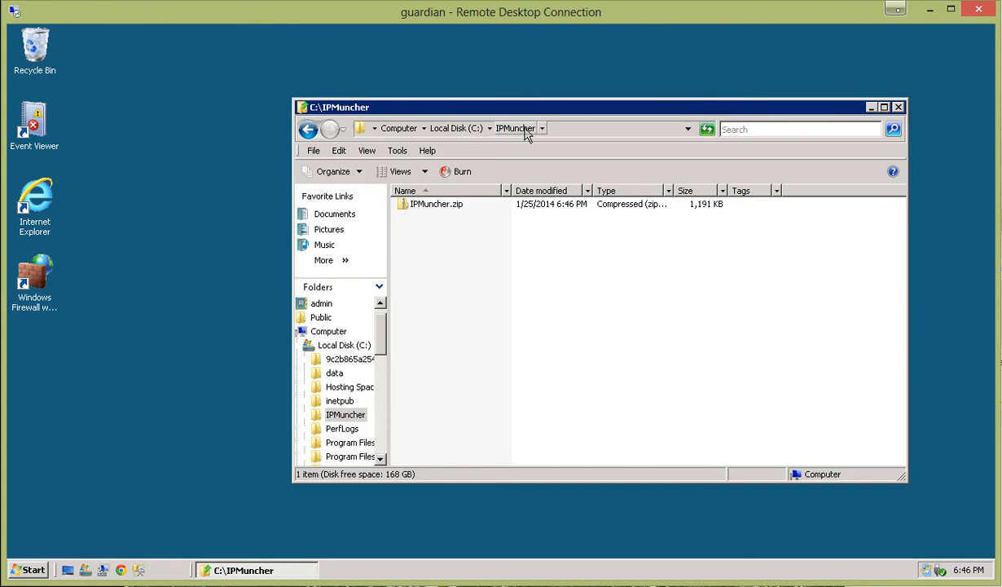
Copy IPMuncher.exe and LicenseKey.txt out of IPMuncher.zip into the C:\IPMuncher folder
left_click(440, 212)
double_click(437, 208)
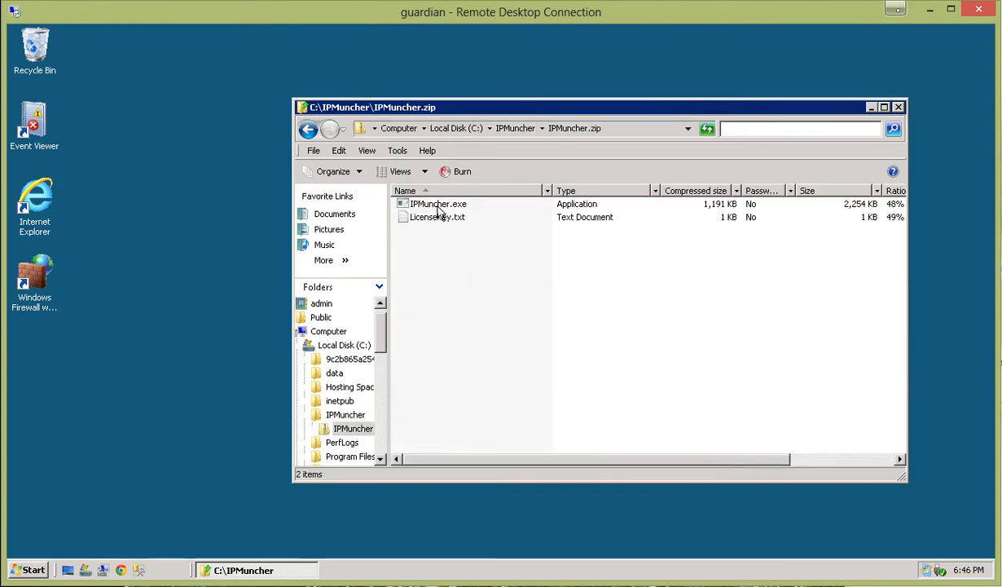
left_click_drag(428, 233, 430, 196)
right_click(427, 197)
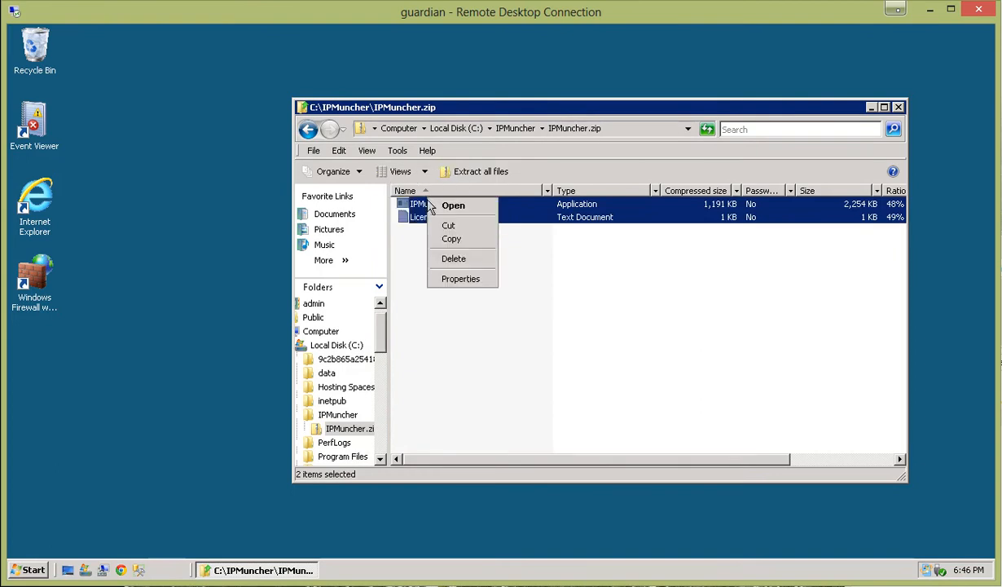
left_click(452, 240)
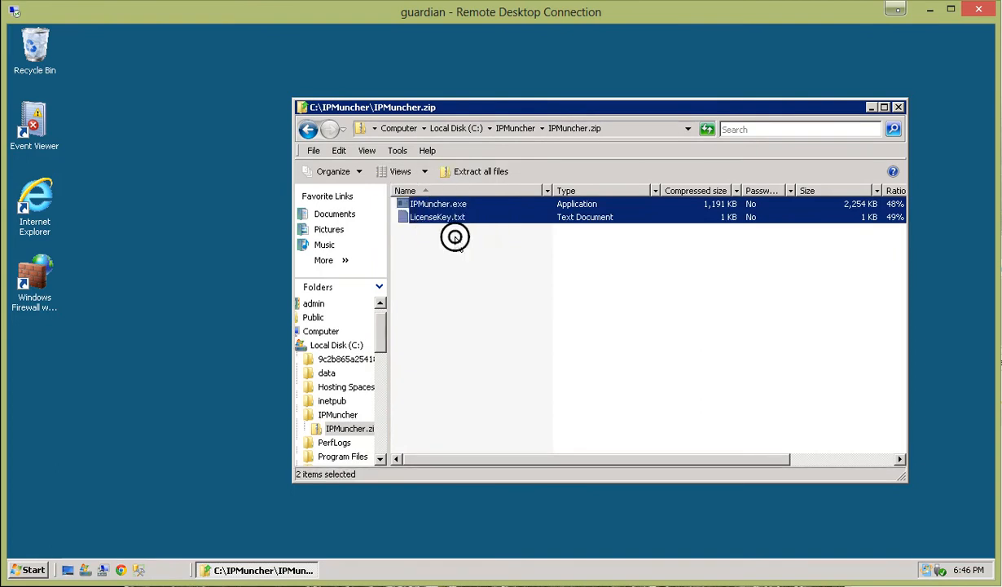
left_click(337, 412)
right_click(525, 376)
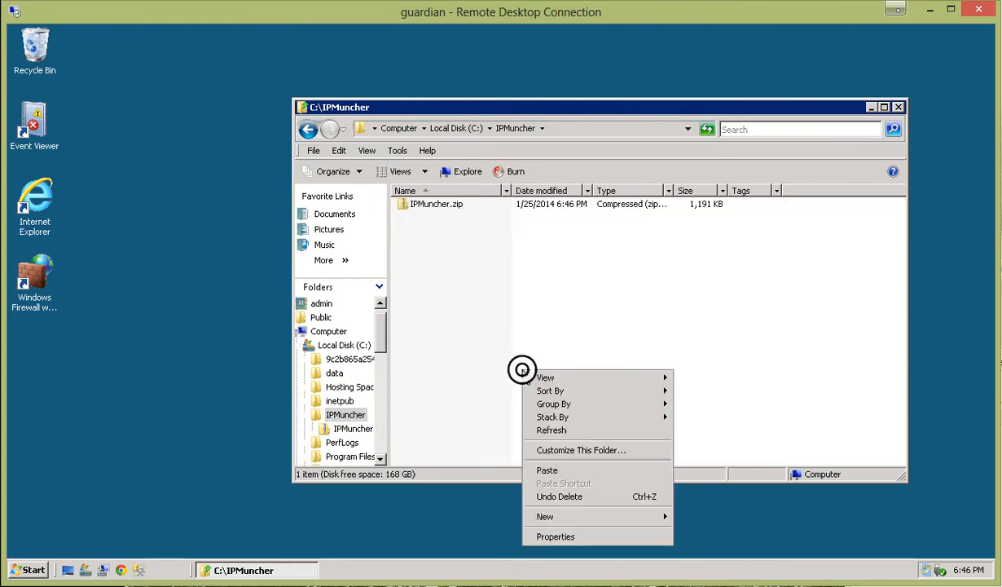
left_click(568, 468)
Delete IPMuncher.zip from the C:\IPMuncher folder
left_click(414, 217)
key("Delete")
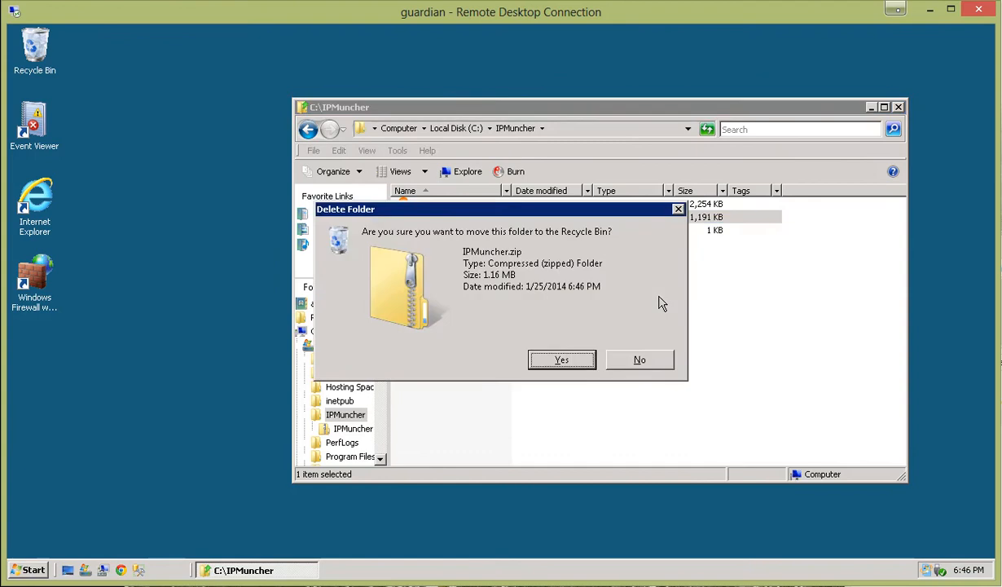
left_click(575, 361)
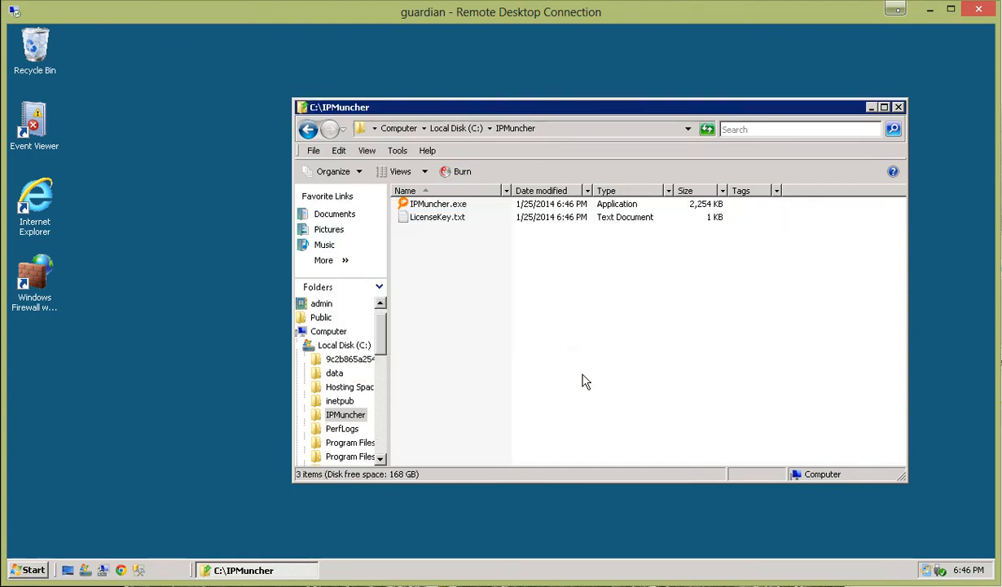
Check the contents of LicenseKey.txt, close it, and launch IPMuncher.exe from the same folder
double_click(438, 218)
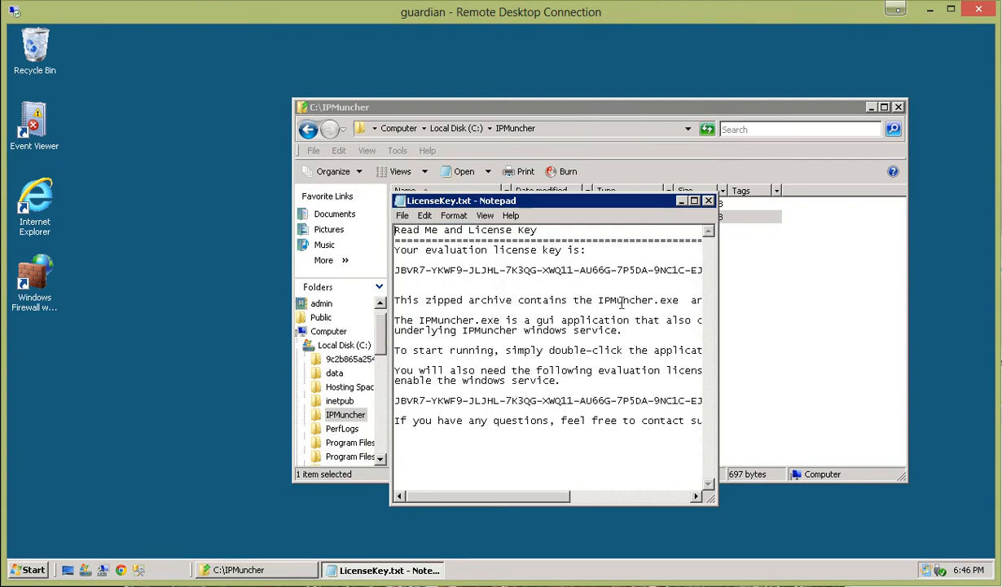
left_click(708, 201)
left_click(442, 208)
left_click(540, 310)
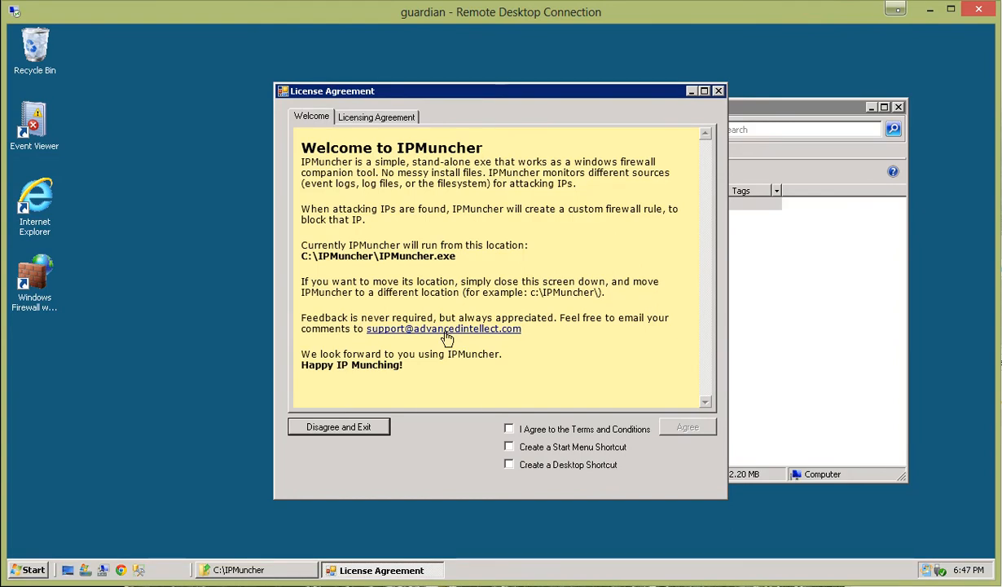
Accept the IPMuncher licensing agreement with the option to create a desktop shortcut enabled
left_click(392, 119)
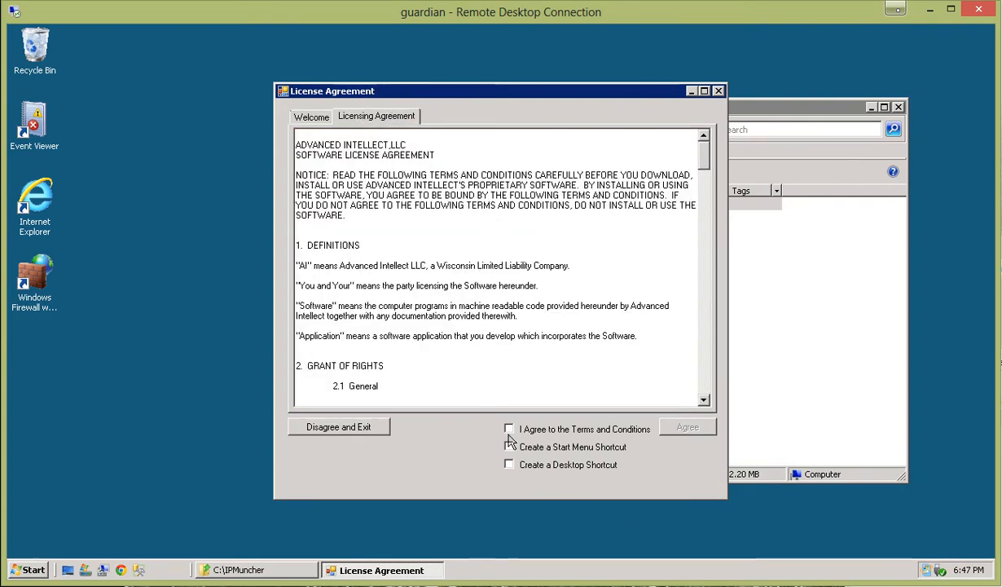
left_click(508, 430)
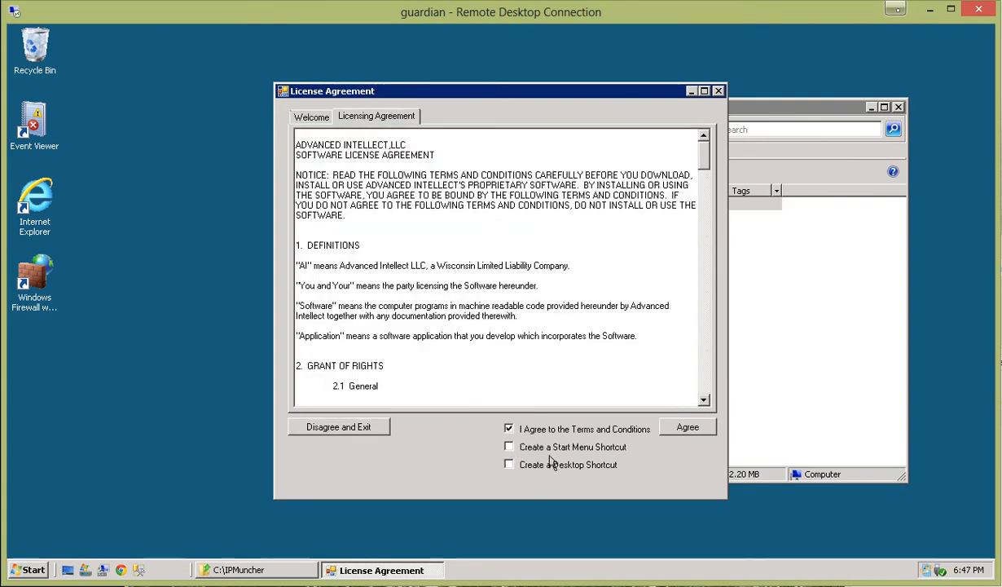
left_click(521, 463)
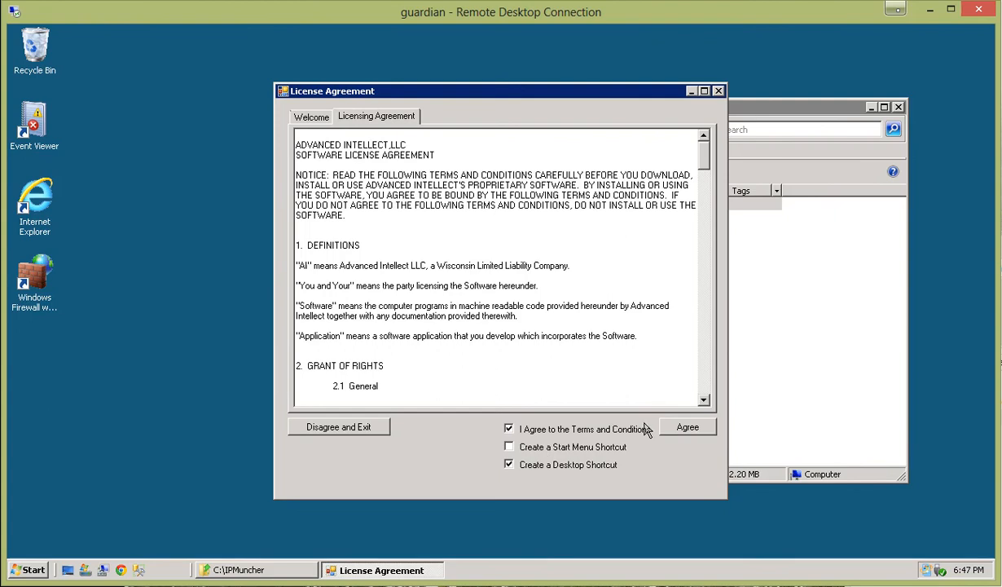
left_click(683, 427)
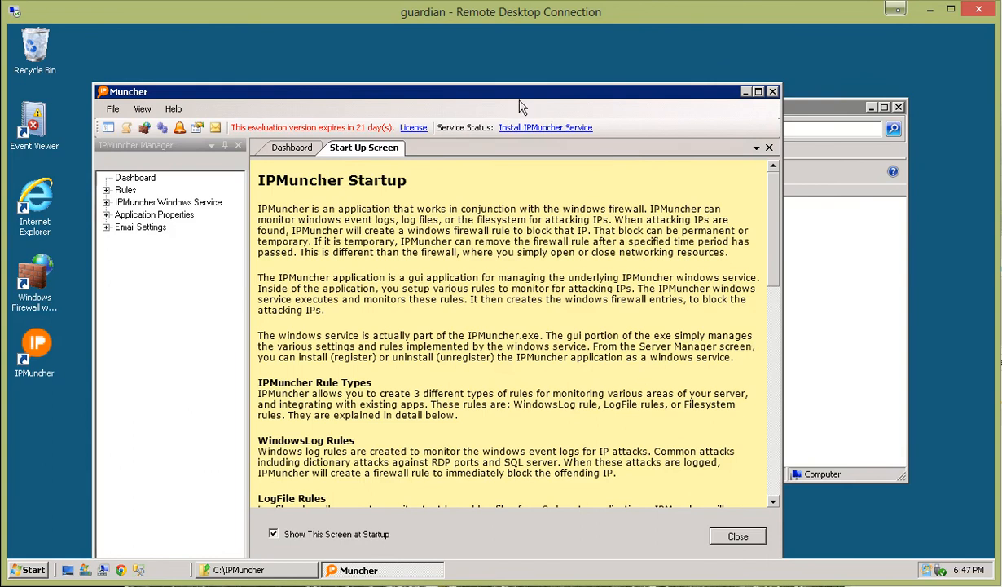
Install the IPMuncher Windows service, keeping the Start menu and desktop shortcut options enabled
left_click_drag(518, 96, 551, 64)
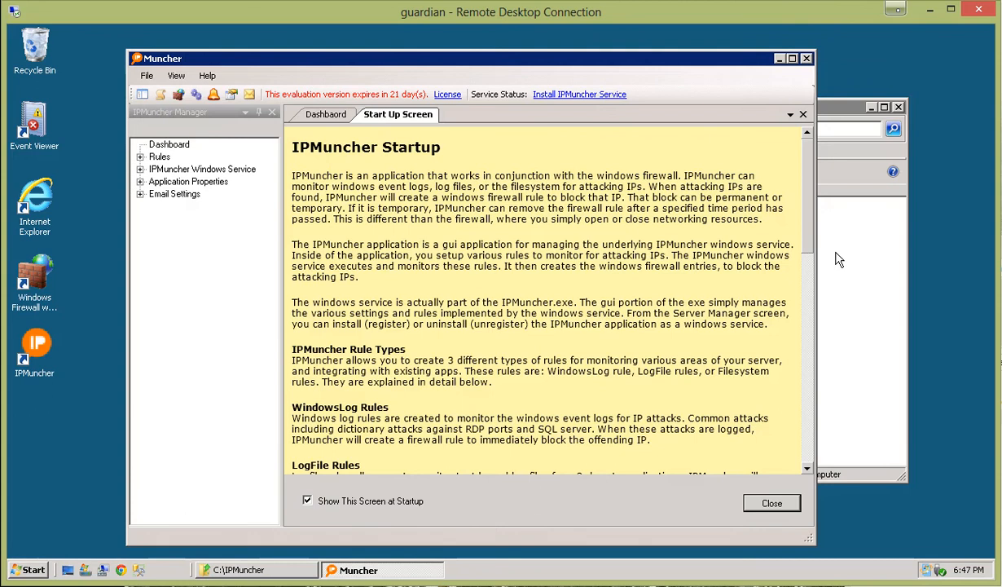
left_click(571, 95)
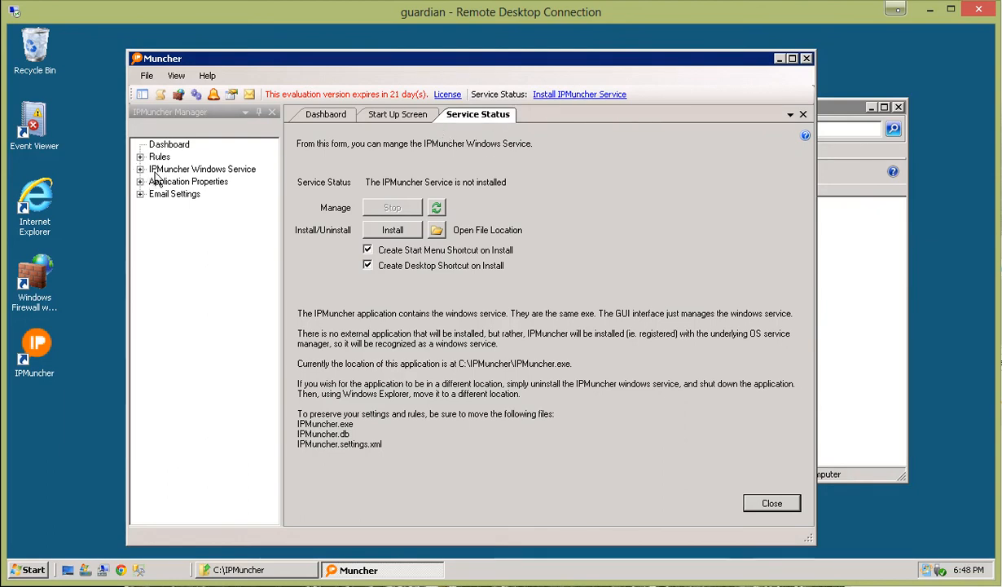
left_click(194, 181)
left_click(195, 182)
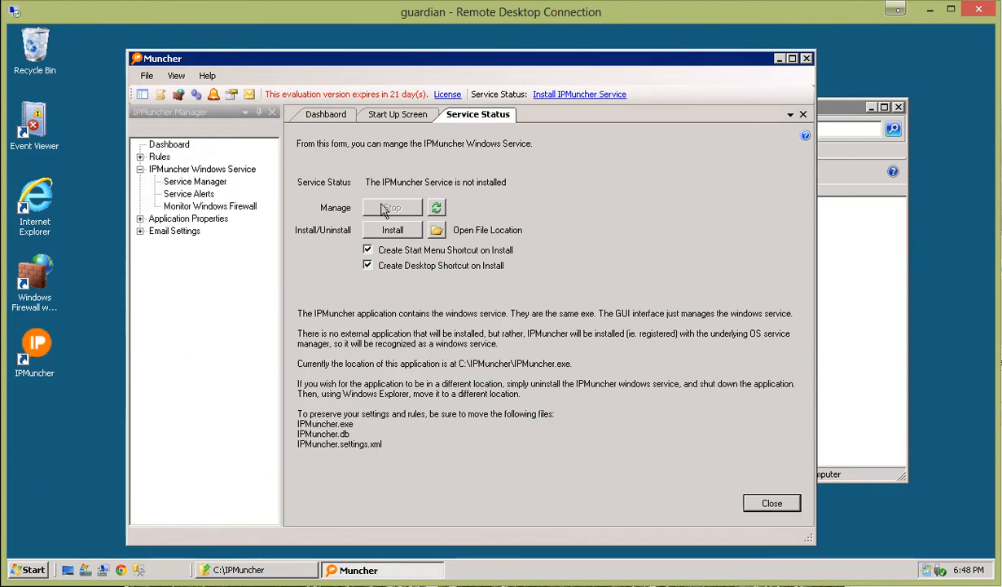
left_click(393, 231)
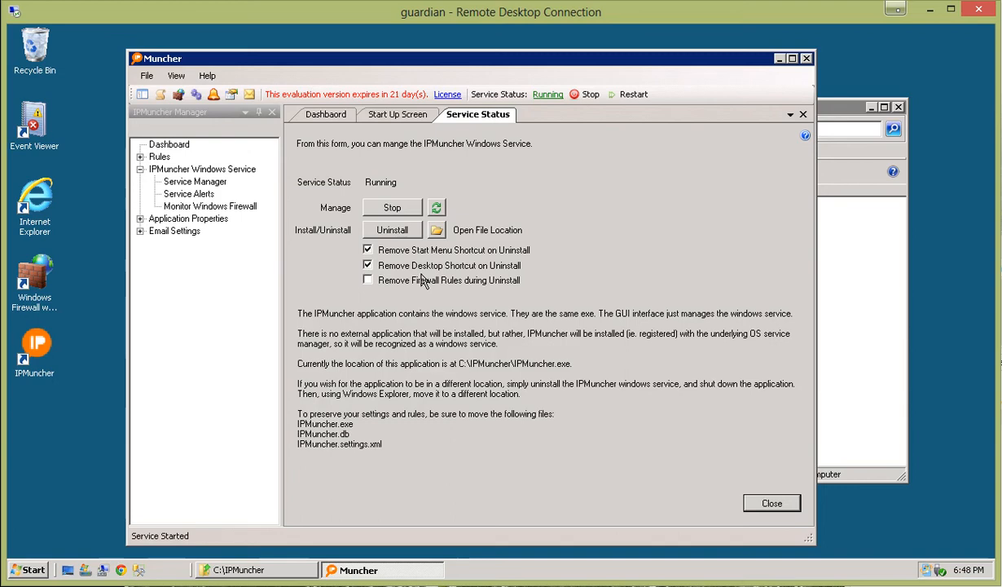
Switch to Windows Services and examine the general properties of the IPMuncher Firewall Companion Service
left_click(41, 569)
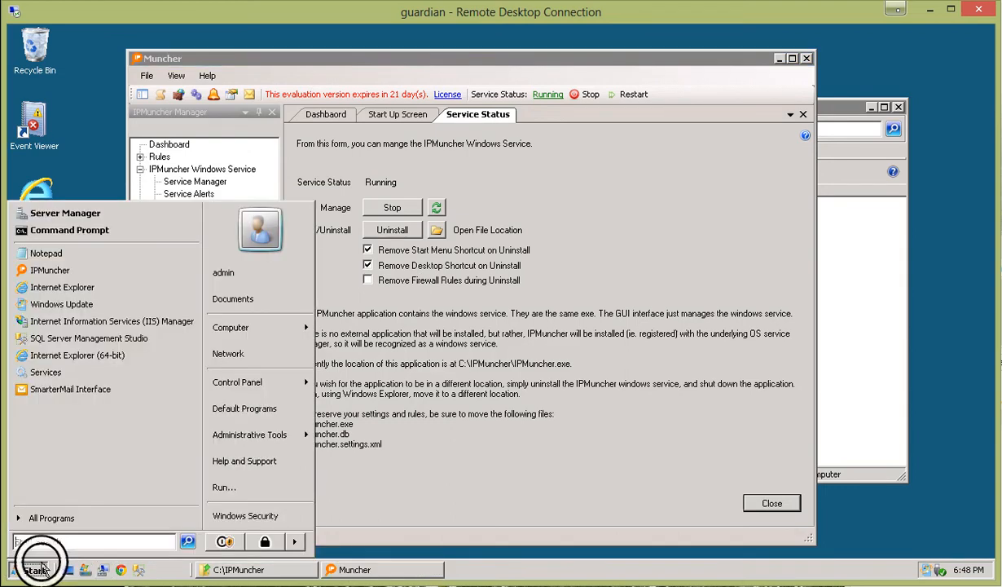
left_click(46, 372)
left_click(358, 204)
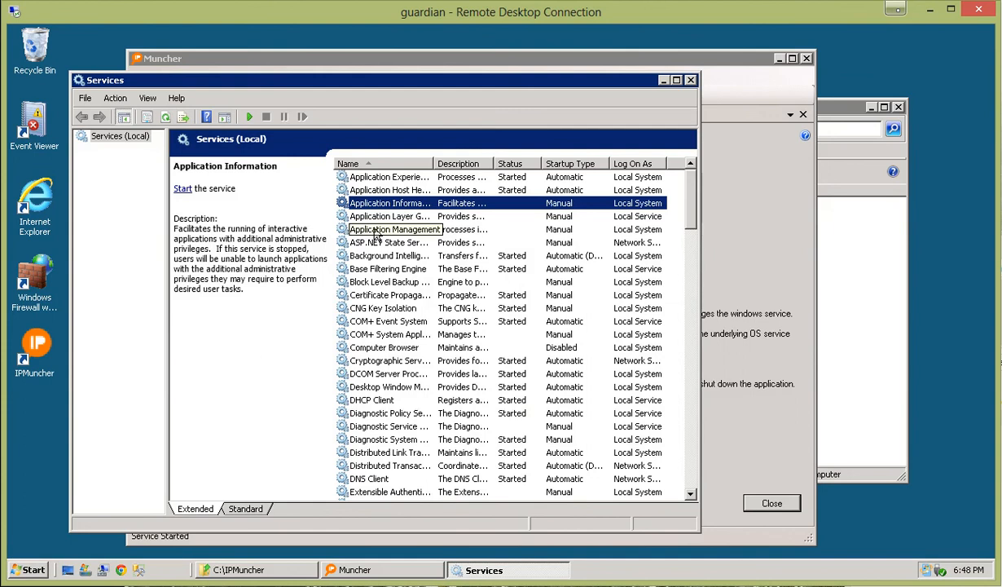
key("i")
key("p")
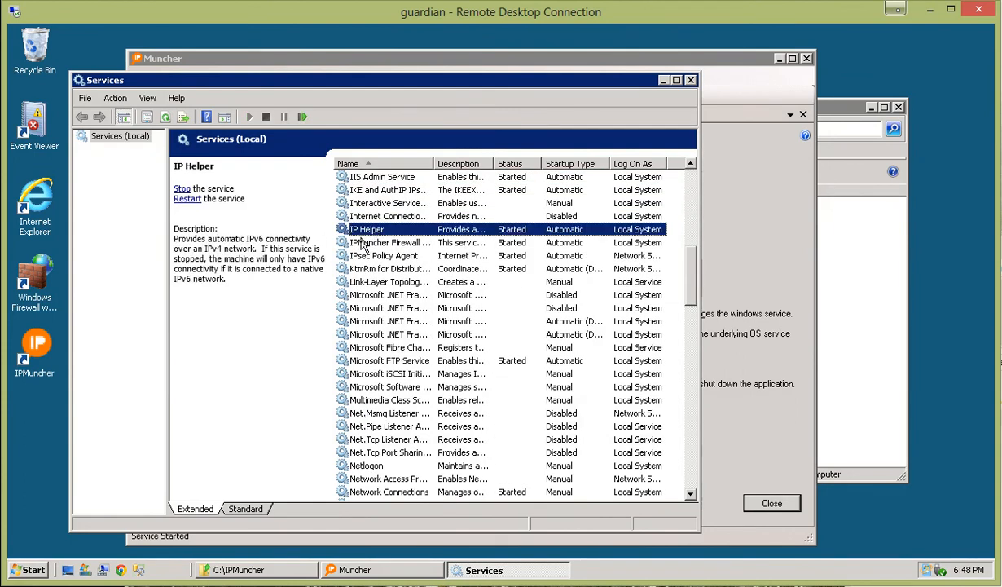
double_click(362, 242)
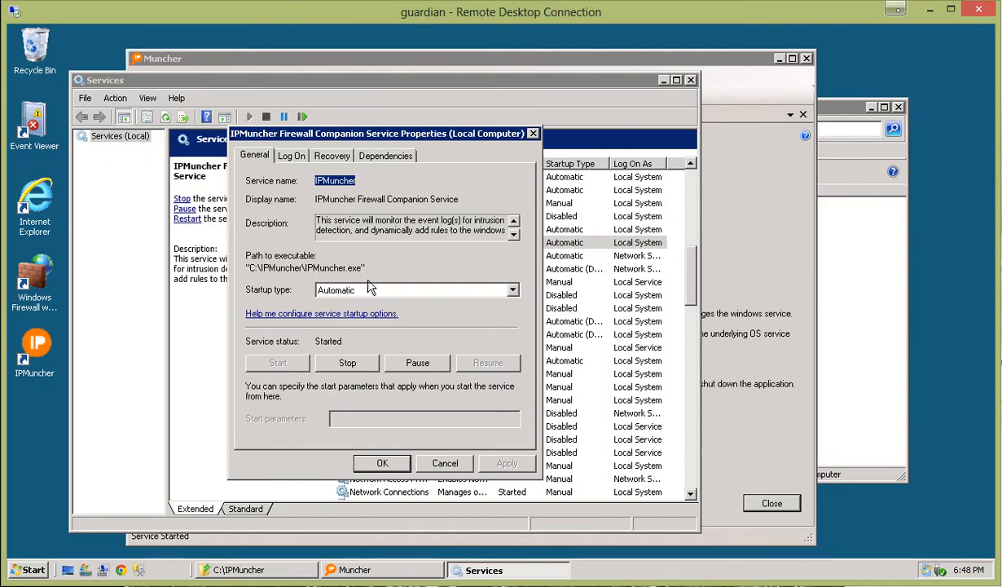
left_click(382, 463)
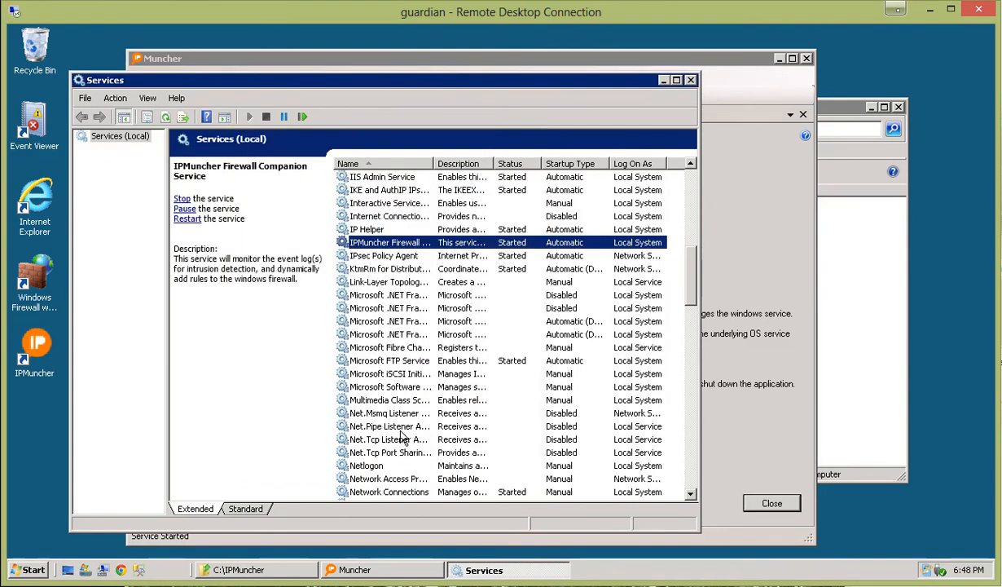
Set the IPMuncher service's recovery action to Restart the Service for the first and second failures, and close Windows Services
double_click(366, 242)
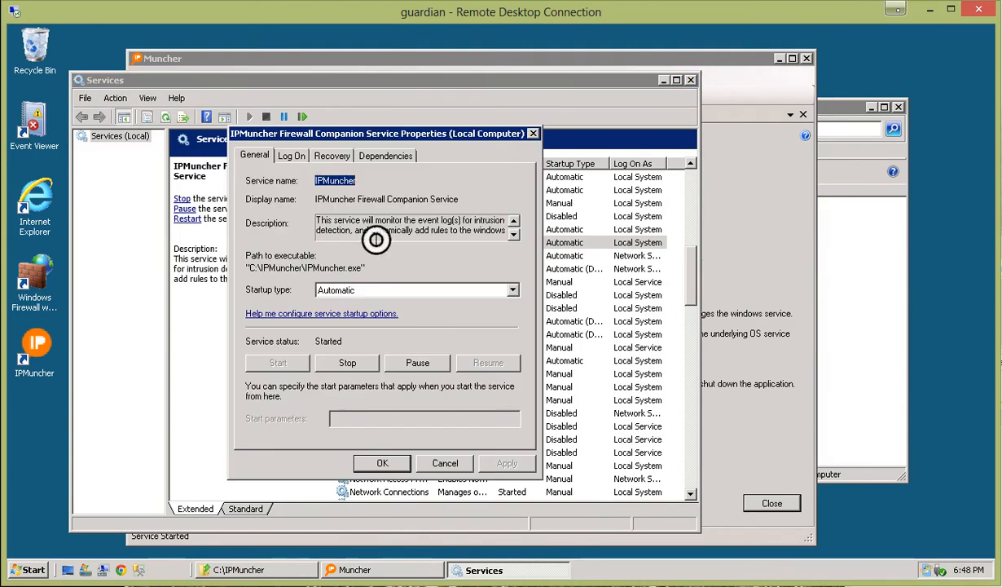
left_click(331, 156)
left_click(446, 209)
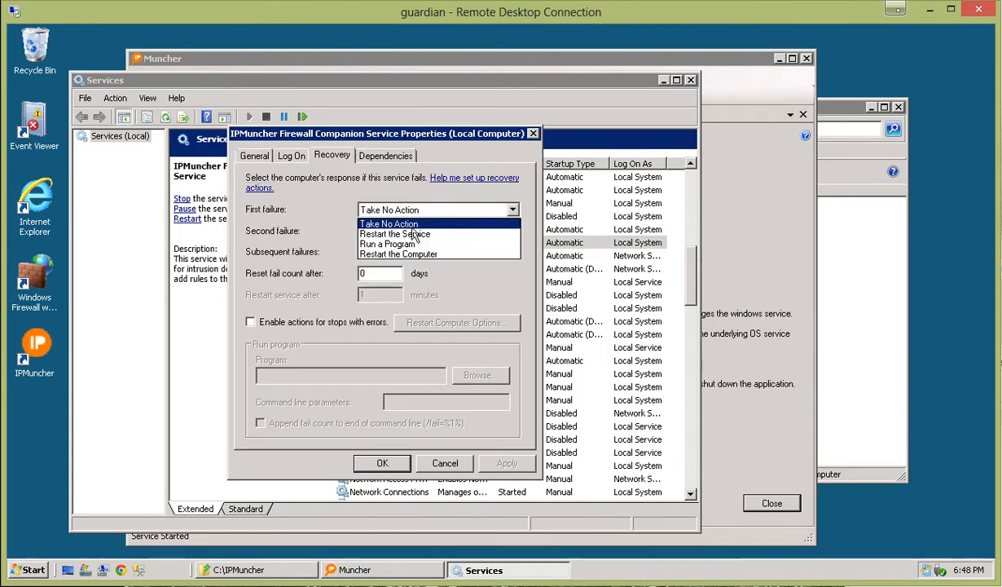
left_click(413, 234)
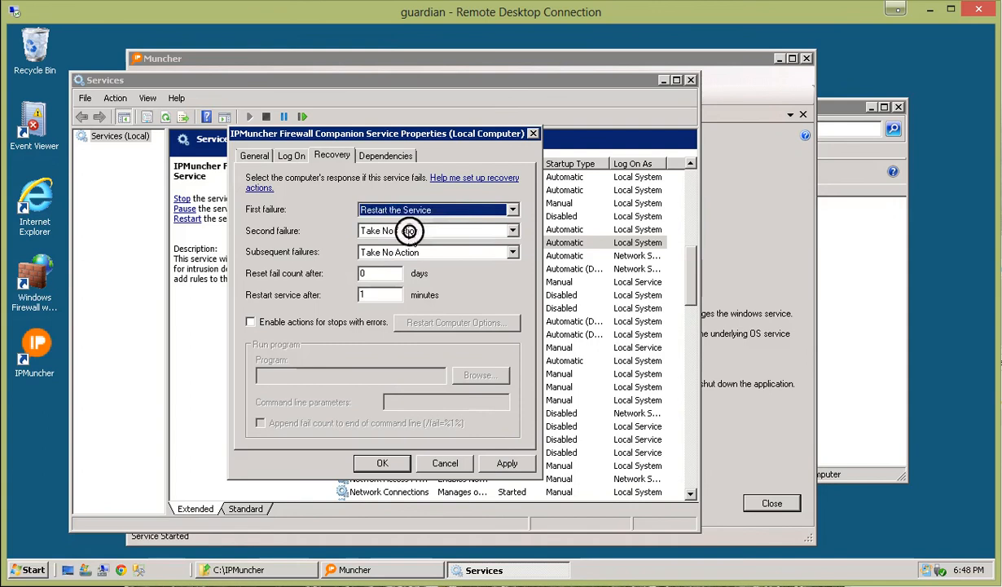
left_click(410, 233)
left_click(396, 253)
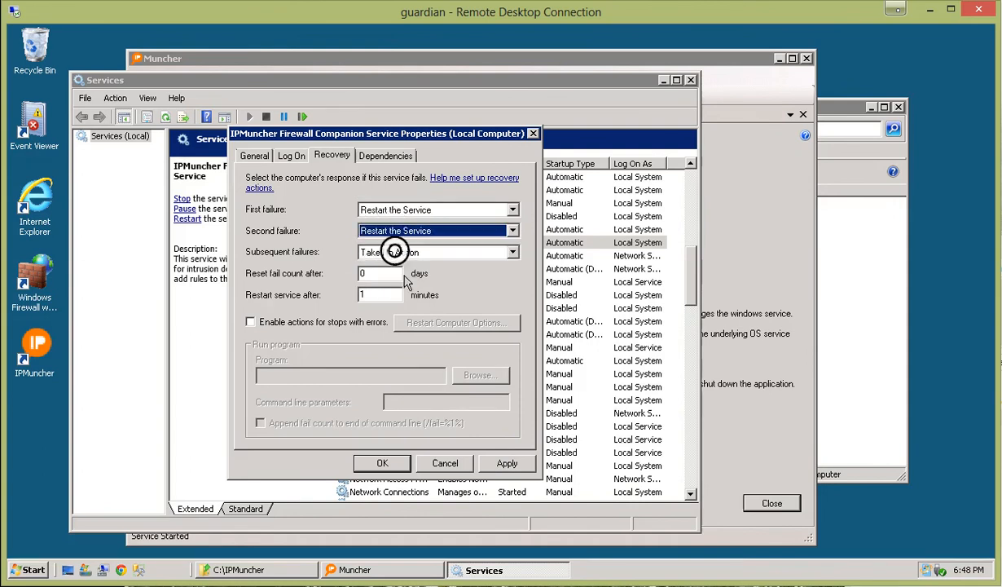
left_click(382, 462)
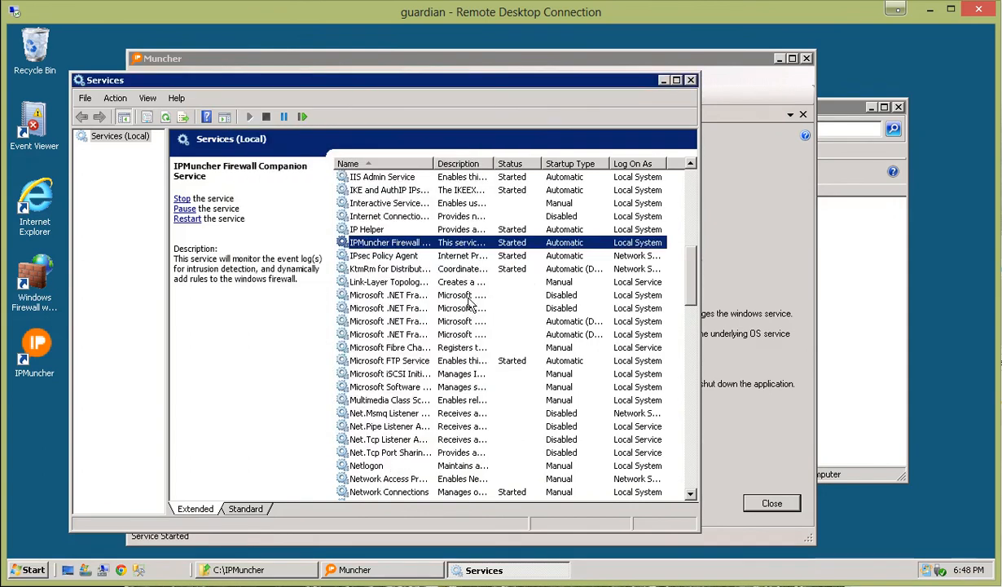
left_click(691, 80)
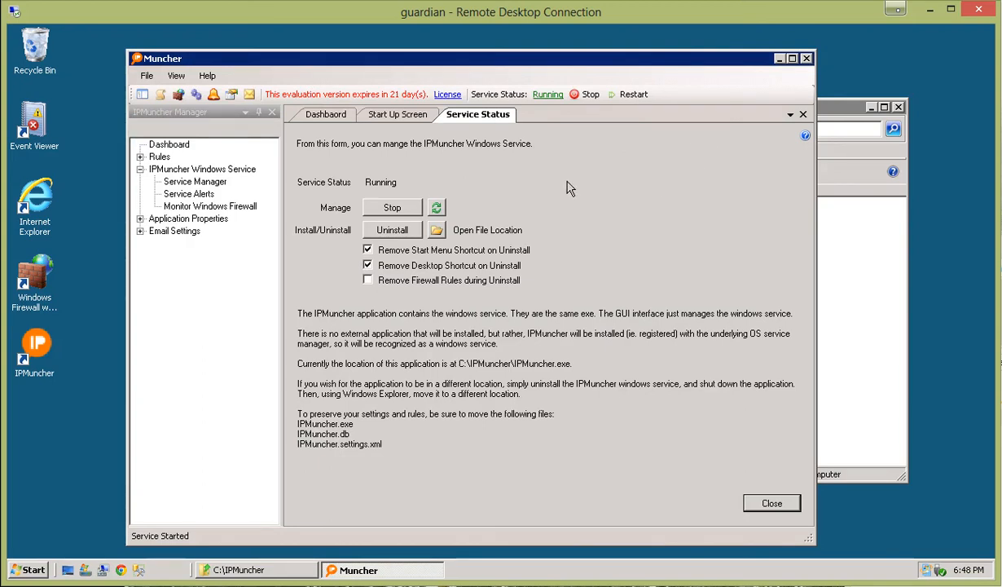
Connect the Service Communication window to the IPMuncher service, widen it, and dock it beneath the Service Status form
left_click(213, 94)
left_click_drag(207, 67, 538, 318)
left_click(443, 301)
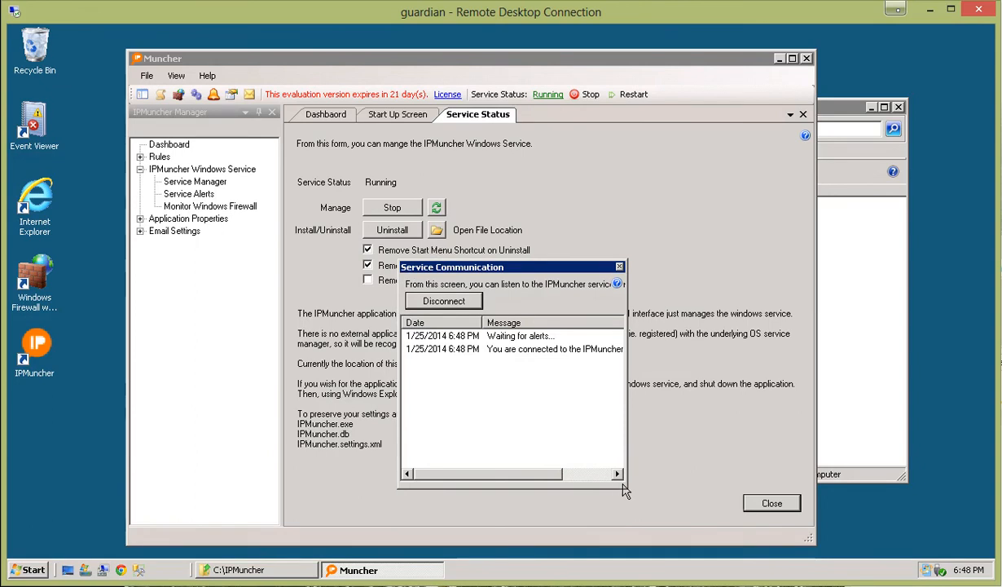
left_click_drag(625, 486, 692, 490)
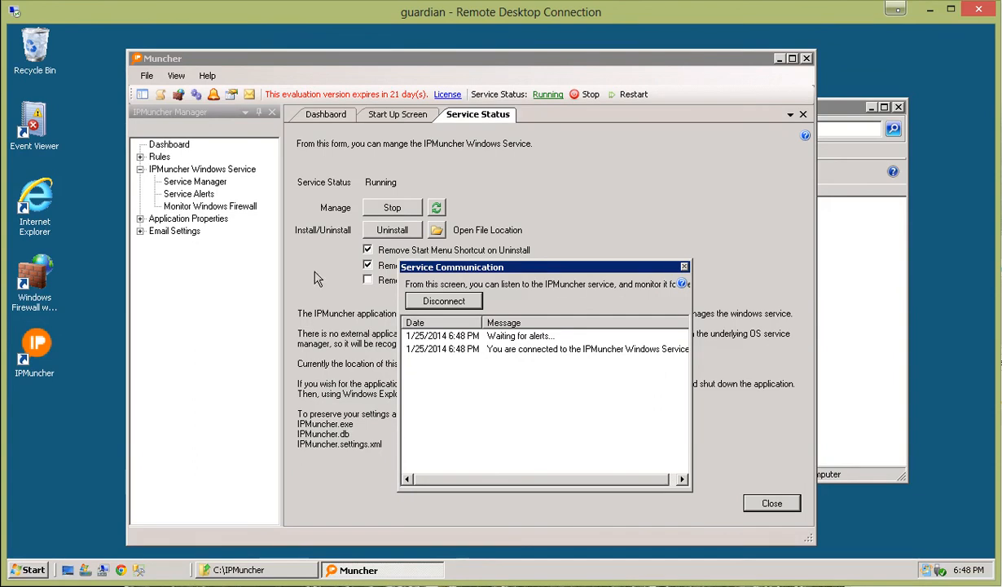
left_click_drag(524, 269, 547, 506)
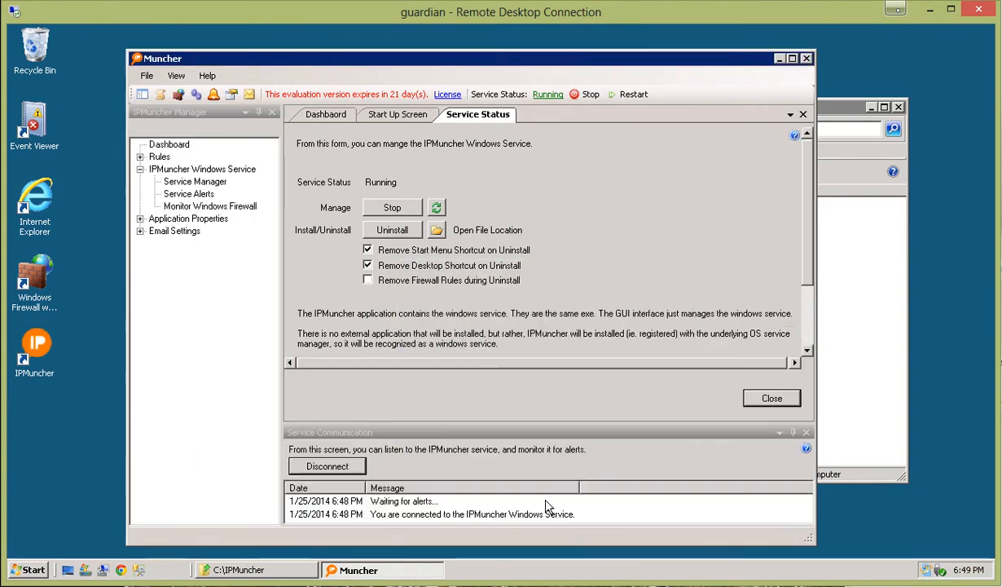
Make the docked Service Communication pane slightly taller beneath the Service Status form
left_click(573, 429)
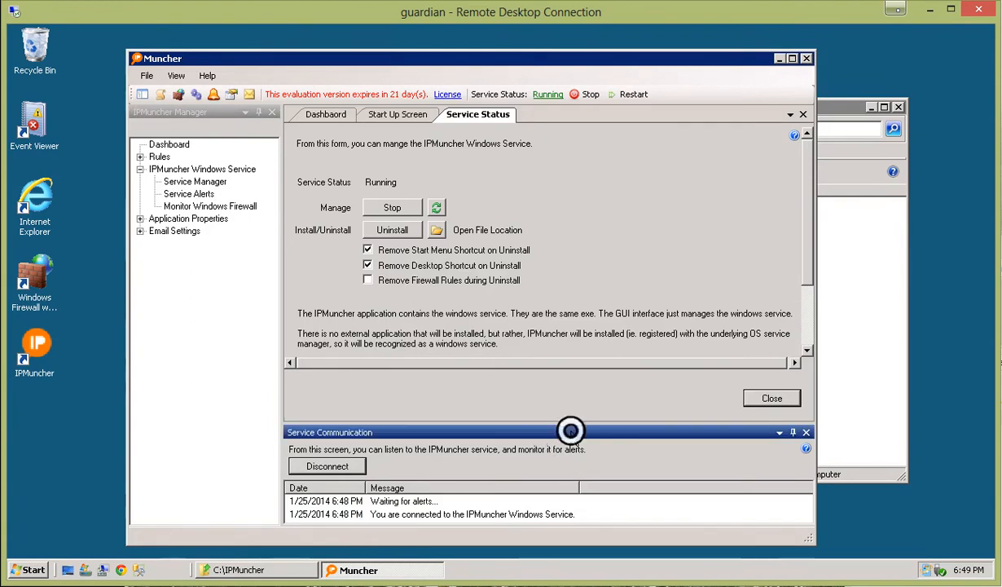
left_click_drag(576, 420, 579, 396)
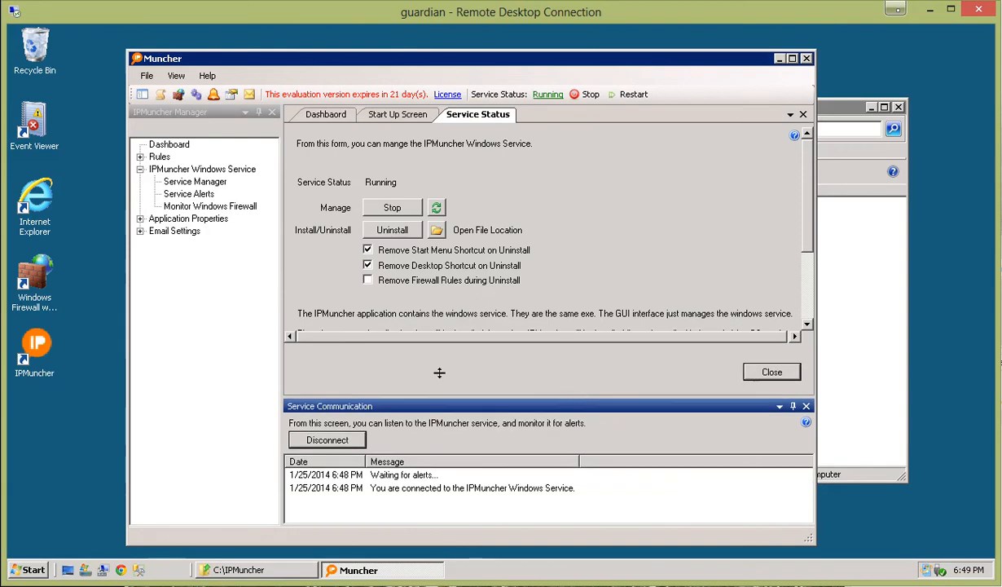
Open the IPMuncher Watch Rules list and examine the Logfile, Filesystem and SQL default rules
left_click(140, 157)
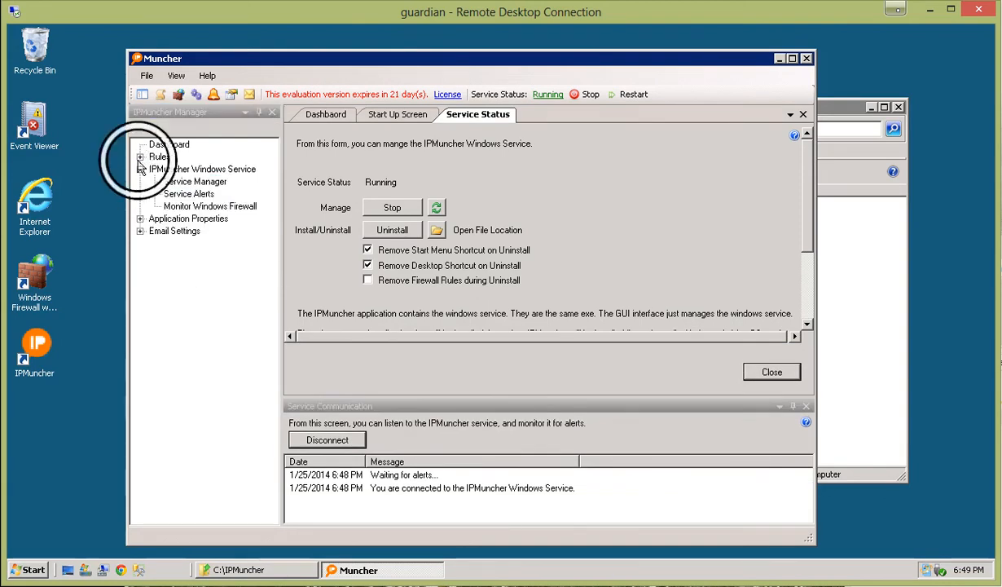
left_click(187, 169)
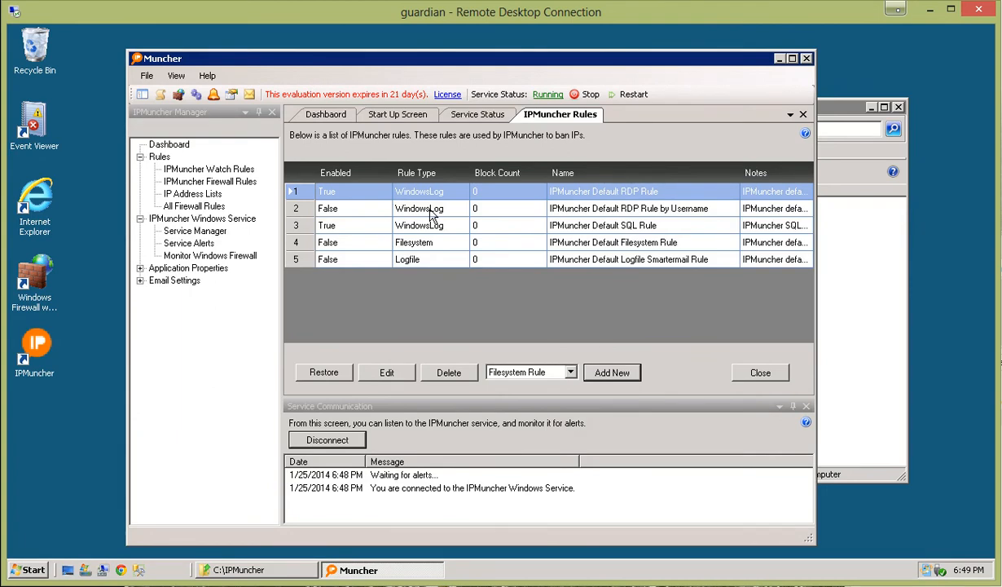
left_click(432, 266)
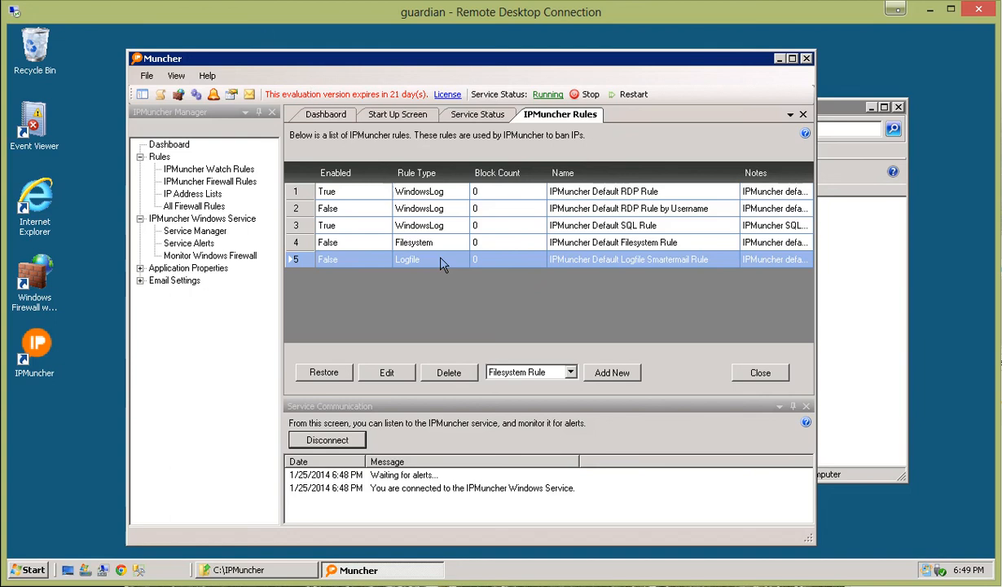
left_click(411, 247)
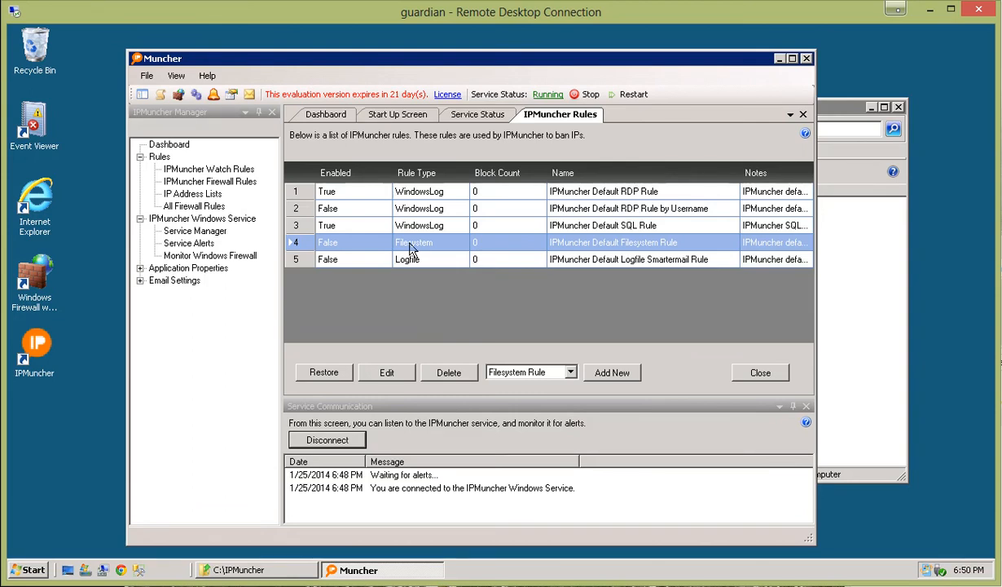
left_click(332, 227)
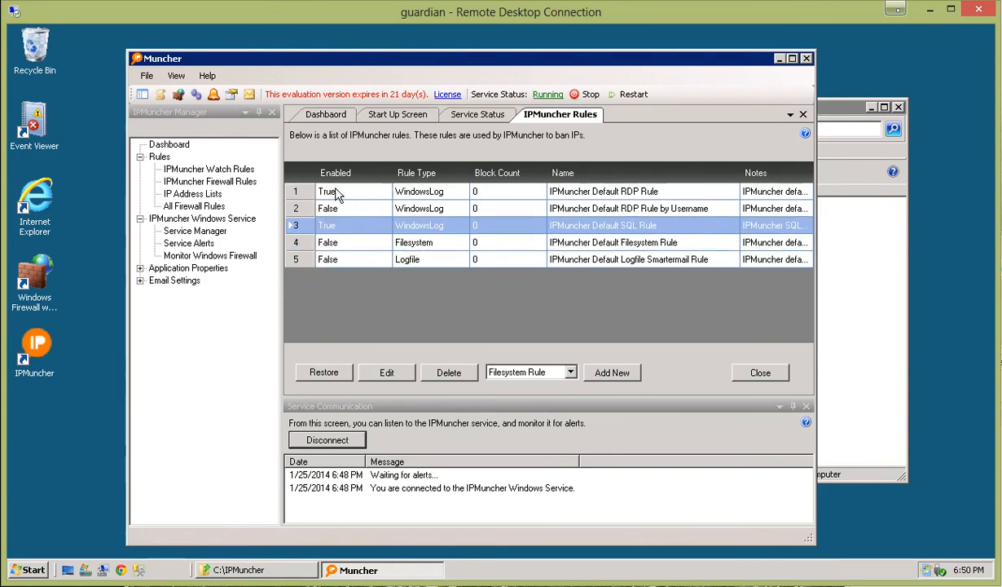
Edit the IPMuncher Default RDP Rule to allow 3 failed attempts and use Hours as the block duration unit, and save it
left_click(616, 194)
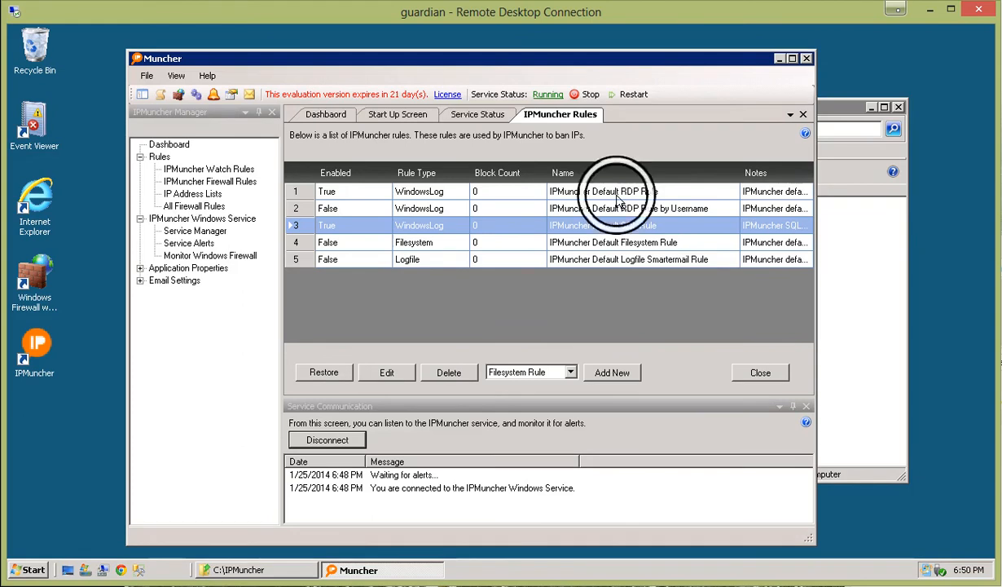
left_click(616, 194)
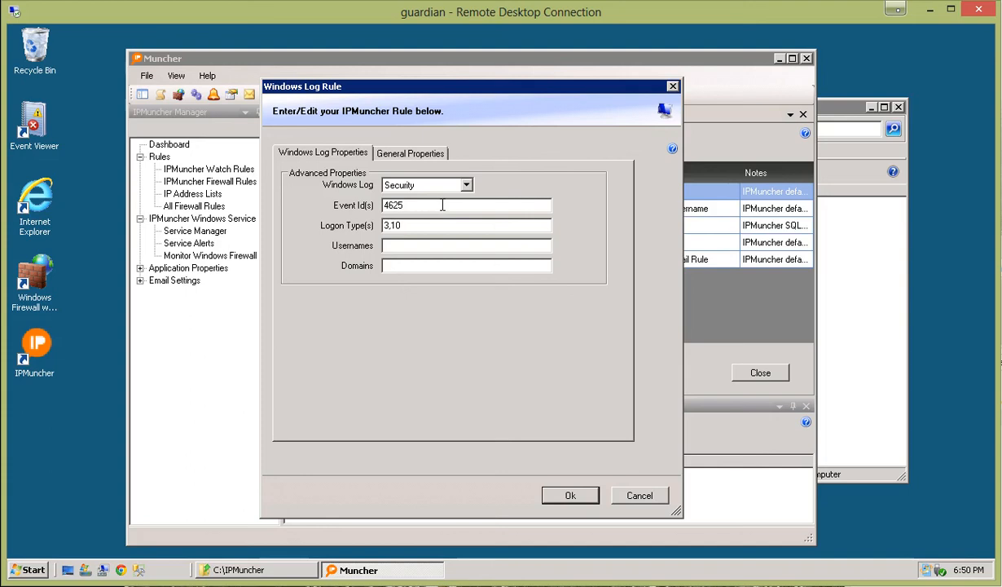
left_click(416, 156)
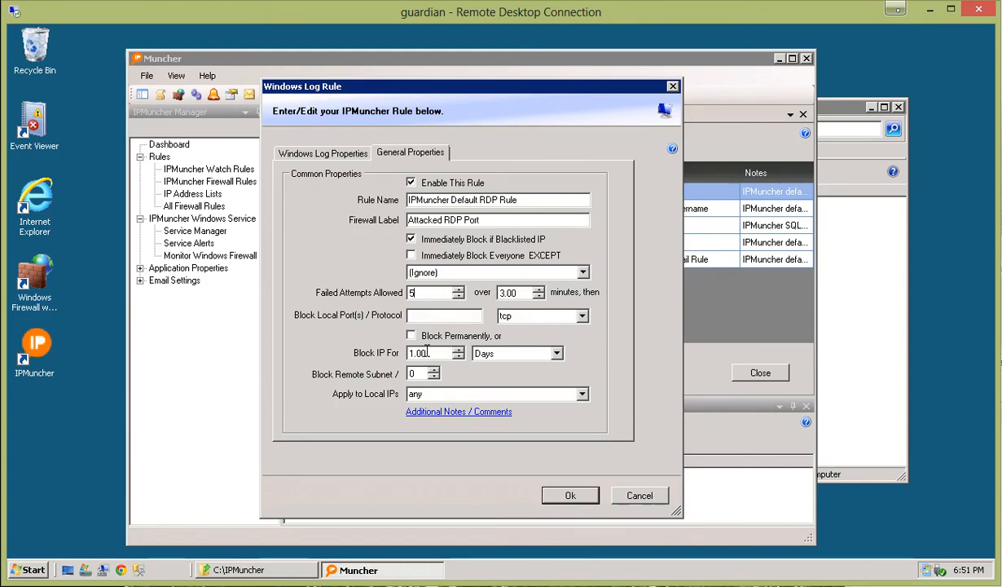
left_click(491, 357)
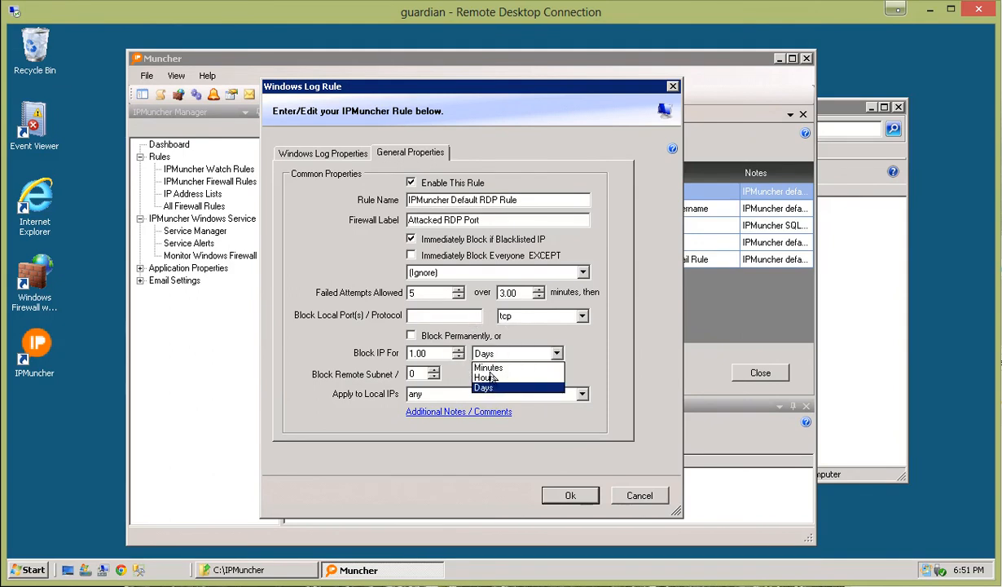
left_click(486, 379)
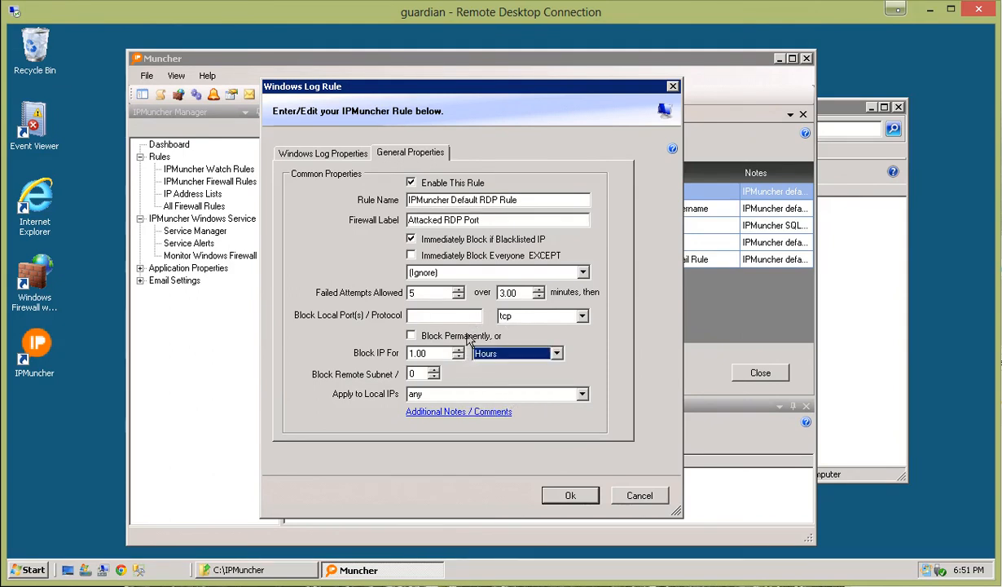
left_click(458, 296)
left_click(458, 296)
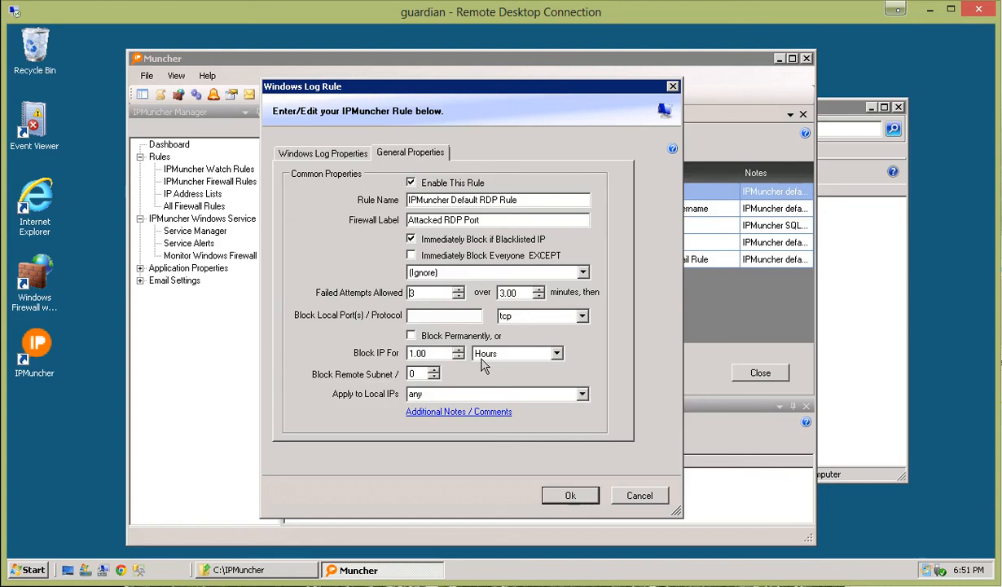
left_click(560, 495)
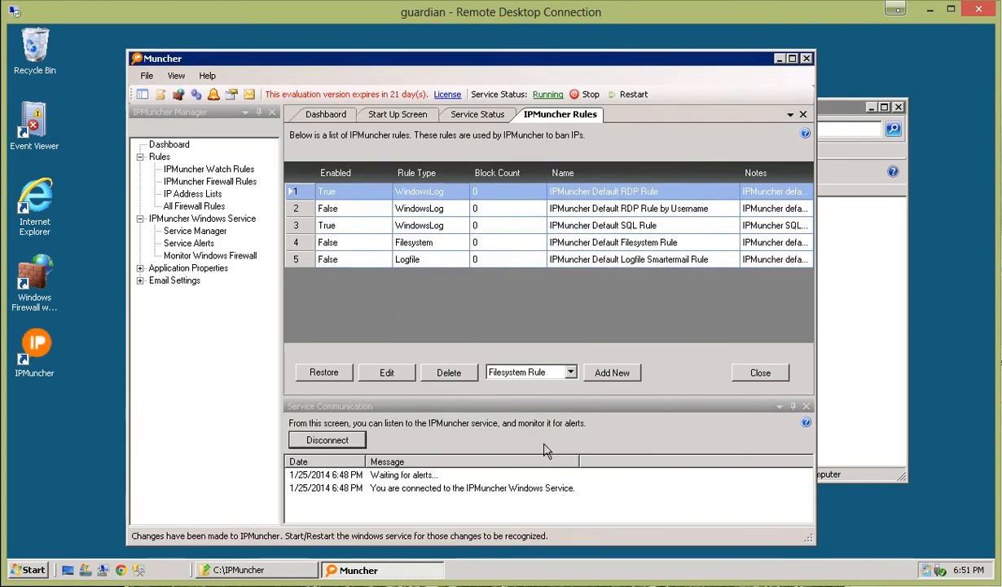
Set the IPMuncher Default SQL Rule to 3 failed attempts with the block duration in Hours, save it, and restart the service
double_click(386, 220)
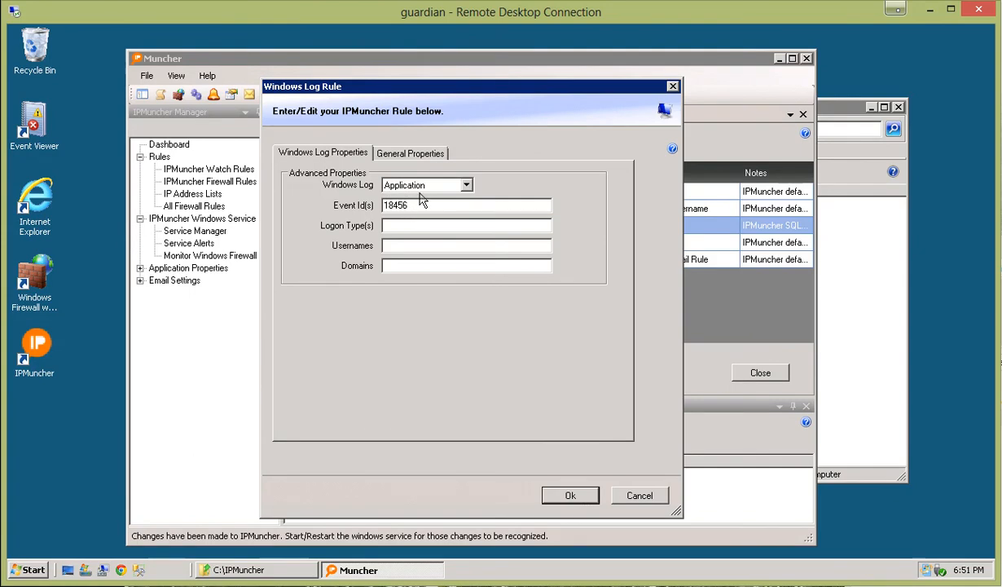
left_click(398, 154)
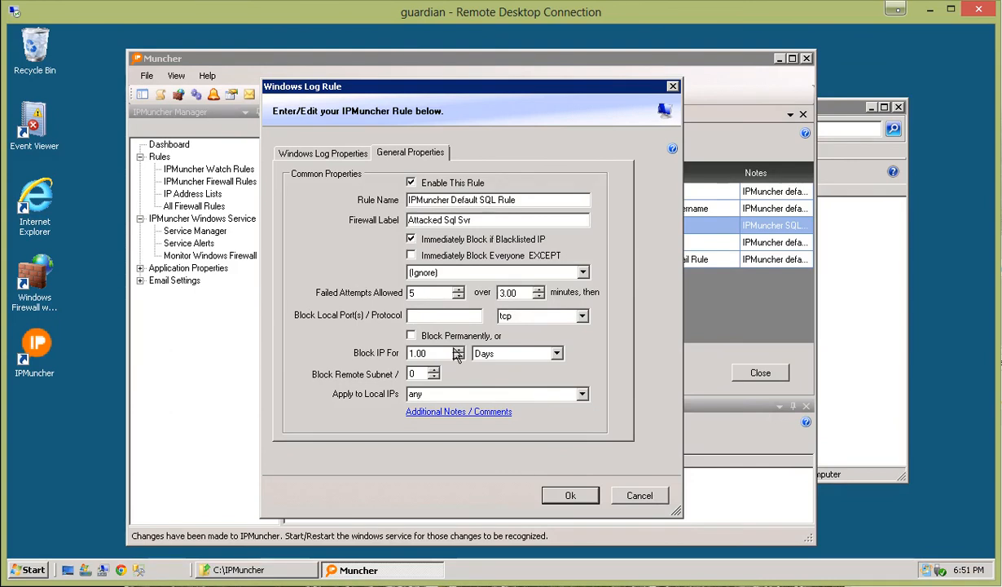
left_click(487, 353)
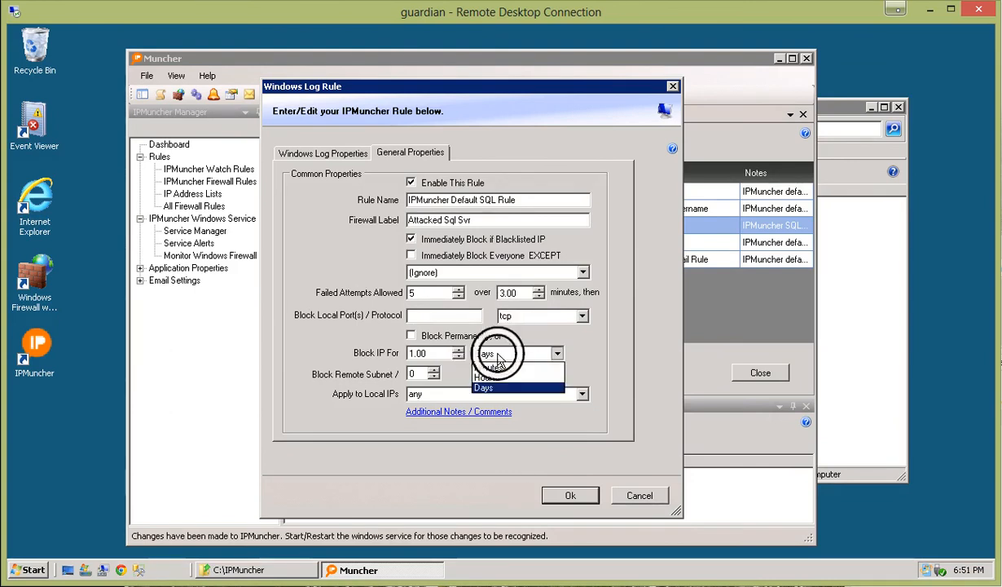
left_click(489, 377)
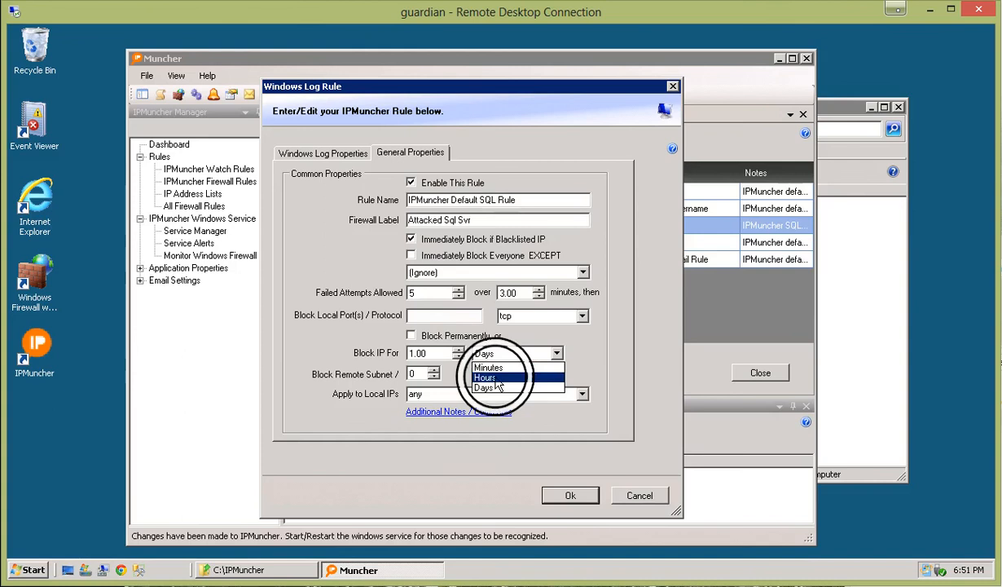
double_click(444, 293)
type("3")
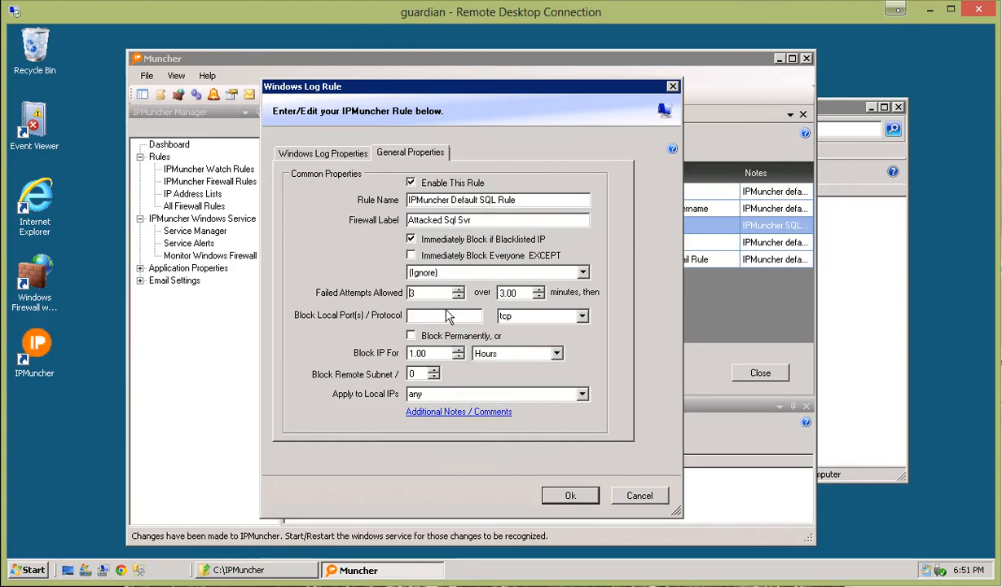
left_click(570, 497)
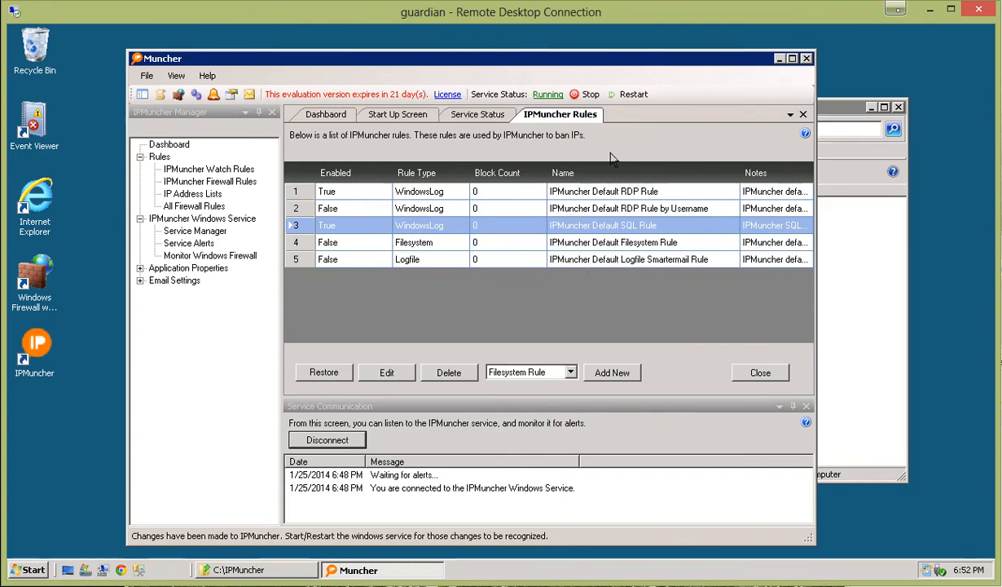
left_click(624, 95)
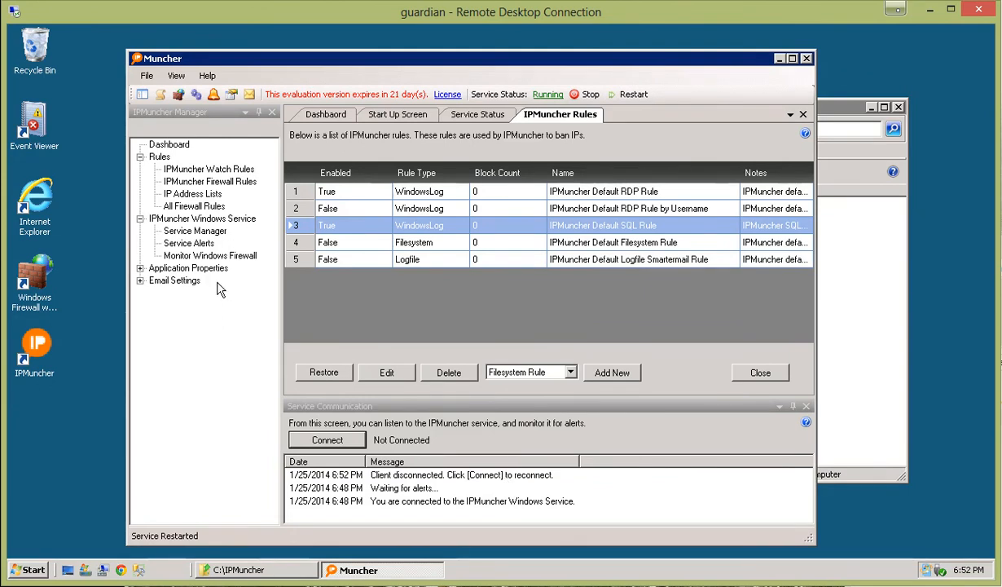
Open the form for submitting IPMuncher feedback and shift it slightly across the window
left_click(207, 75)
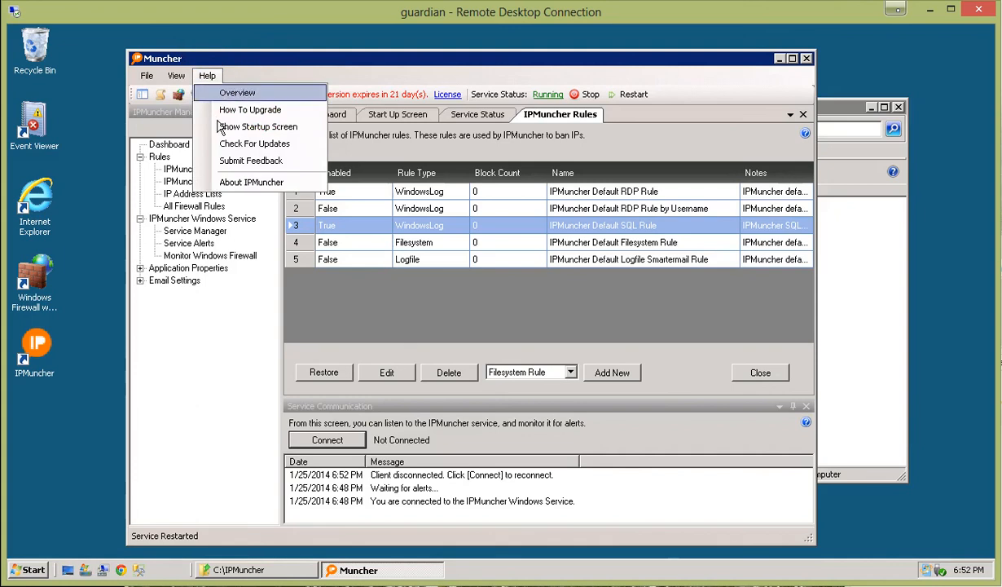
left_click(248, 160)
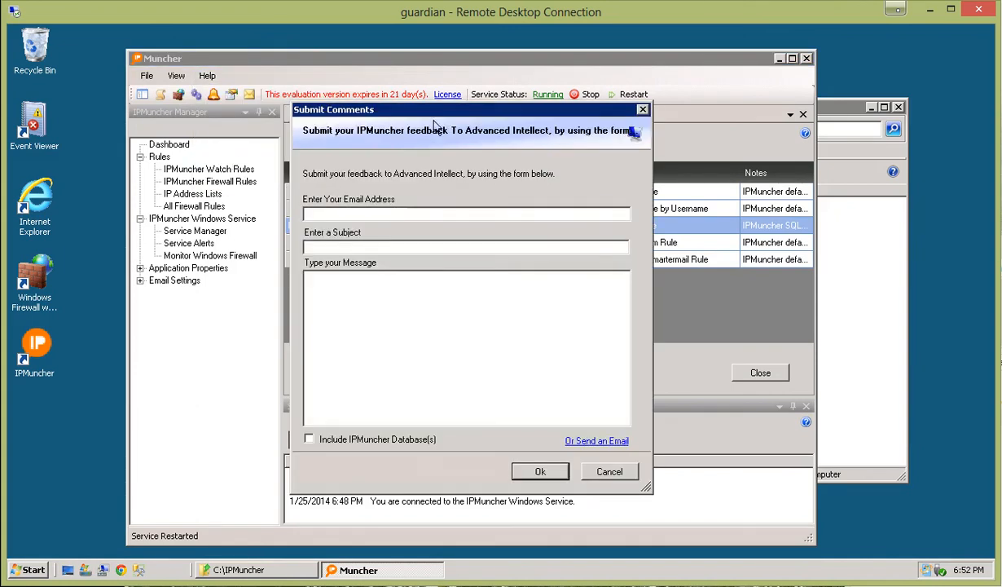
left_click_drag(434, 109, 470, 100)
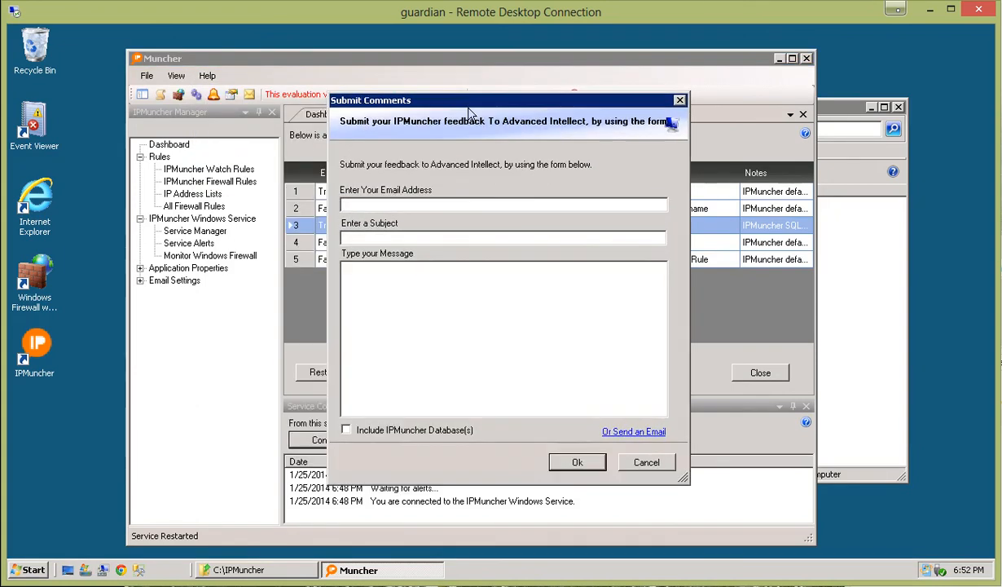